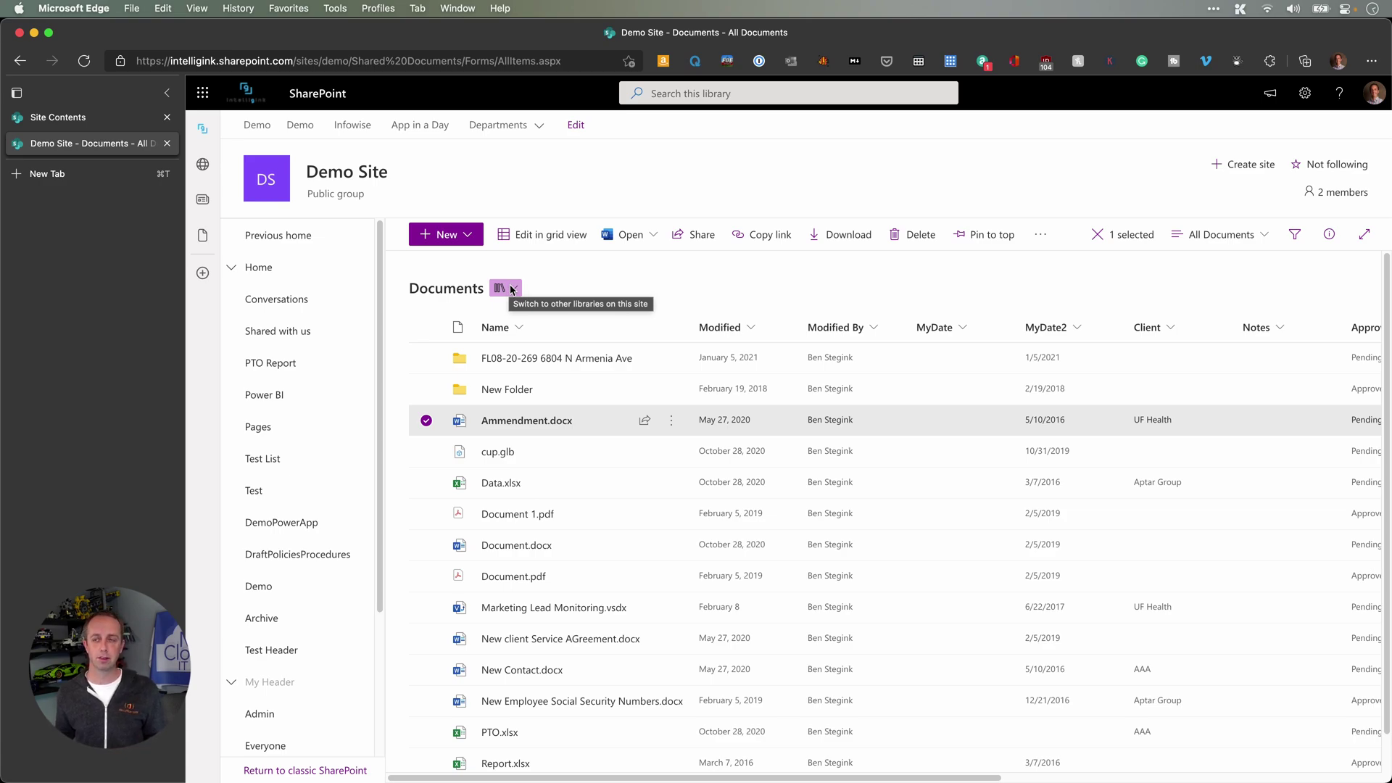
{"action": "left_click", "coordinate": [511, 290]}
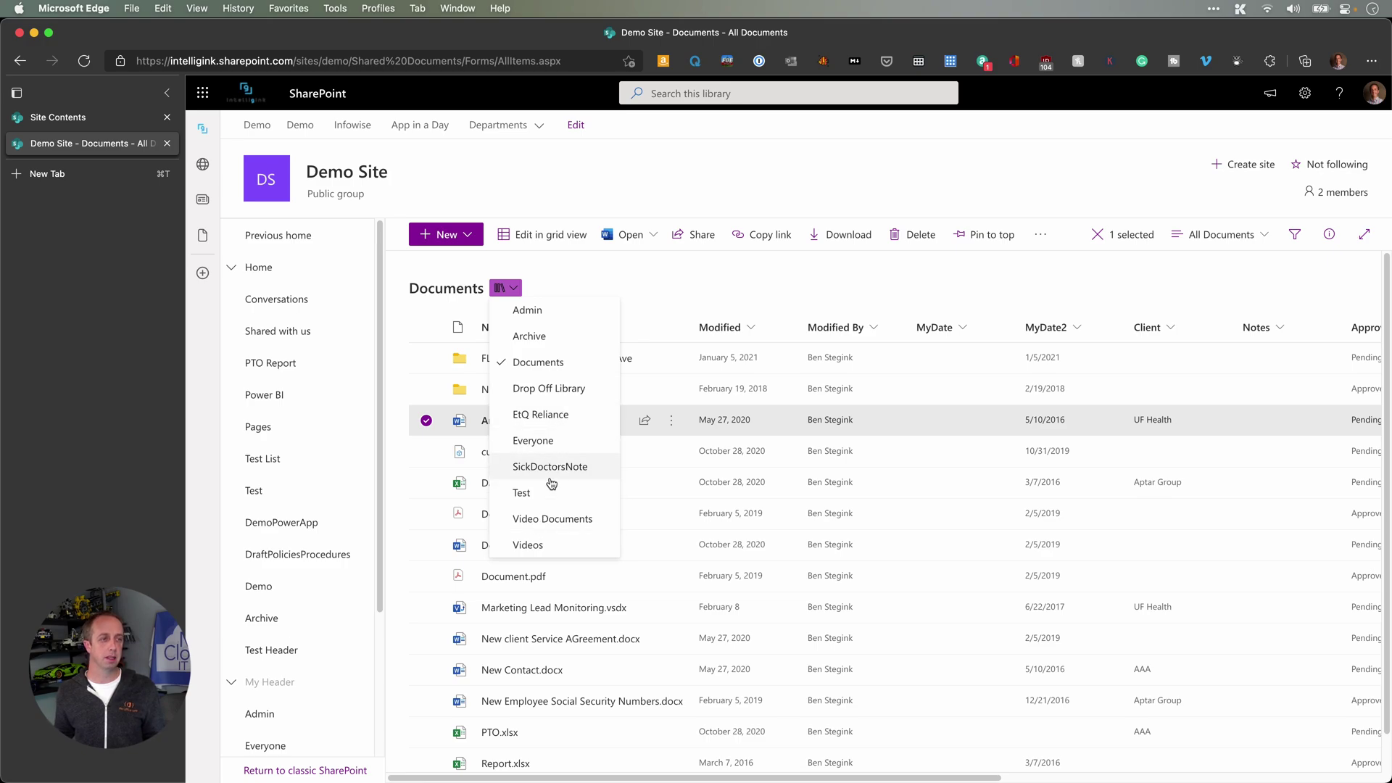
{"action": "left_click", "coordinate": [558, 519]}
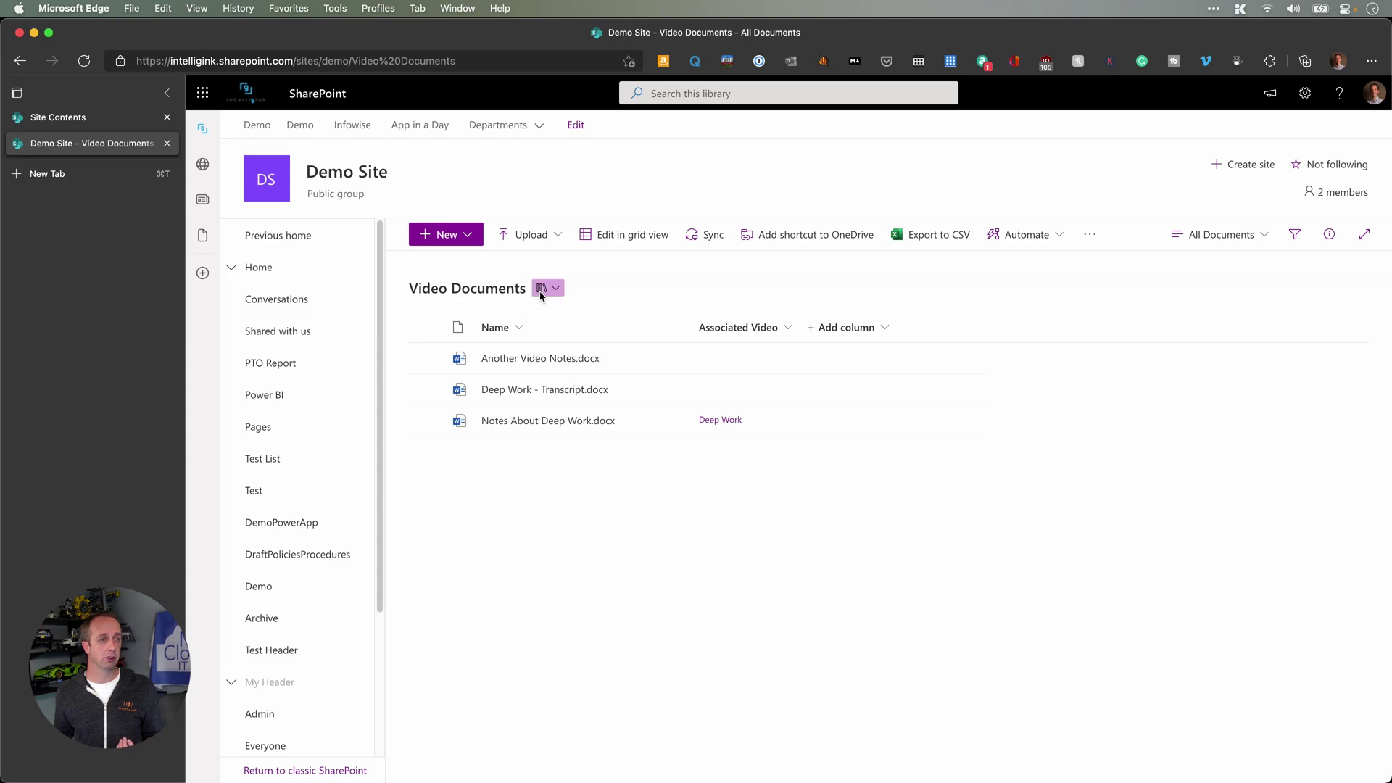
{"action": "left_click", "coordinate": [540, 293]}
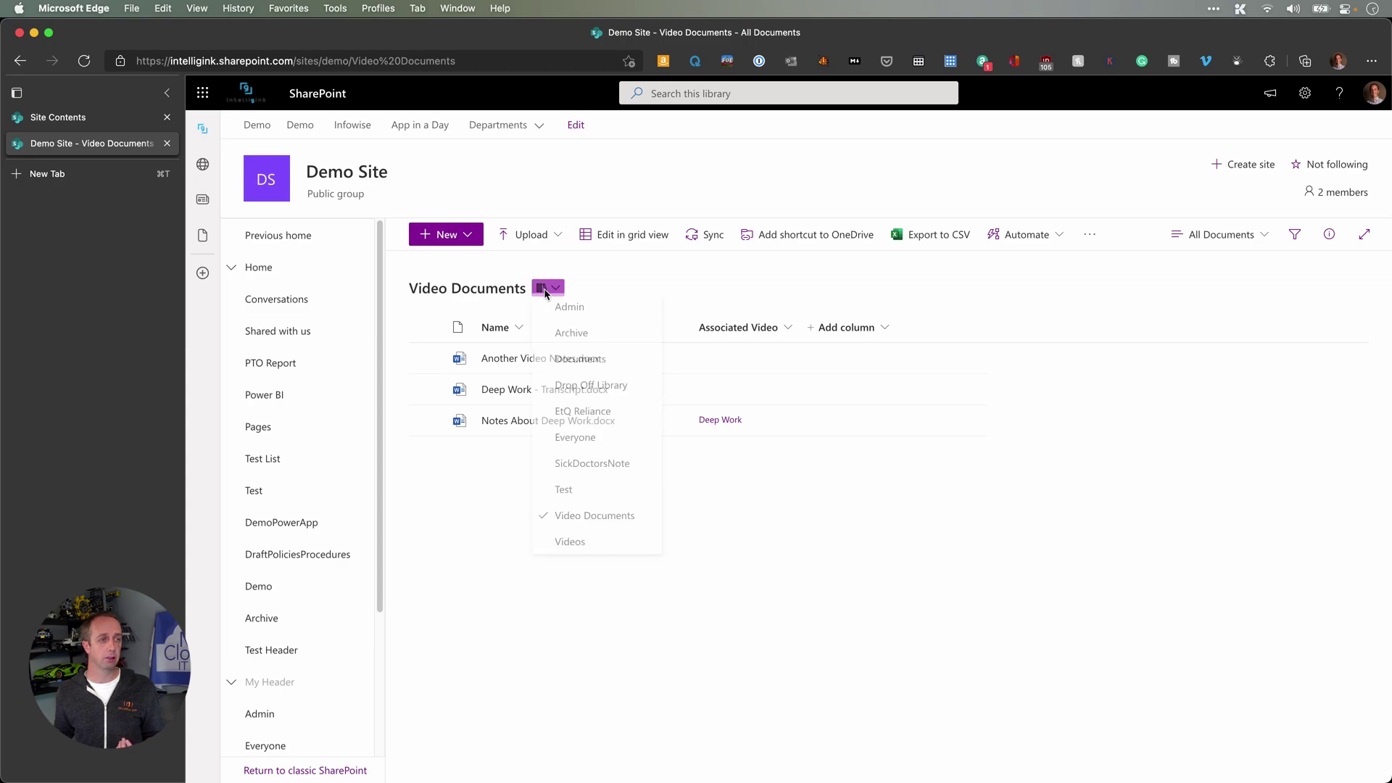
{"action": "left_click", "coordinate": [593, 362]}
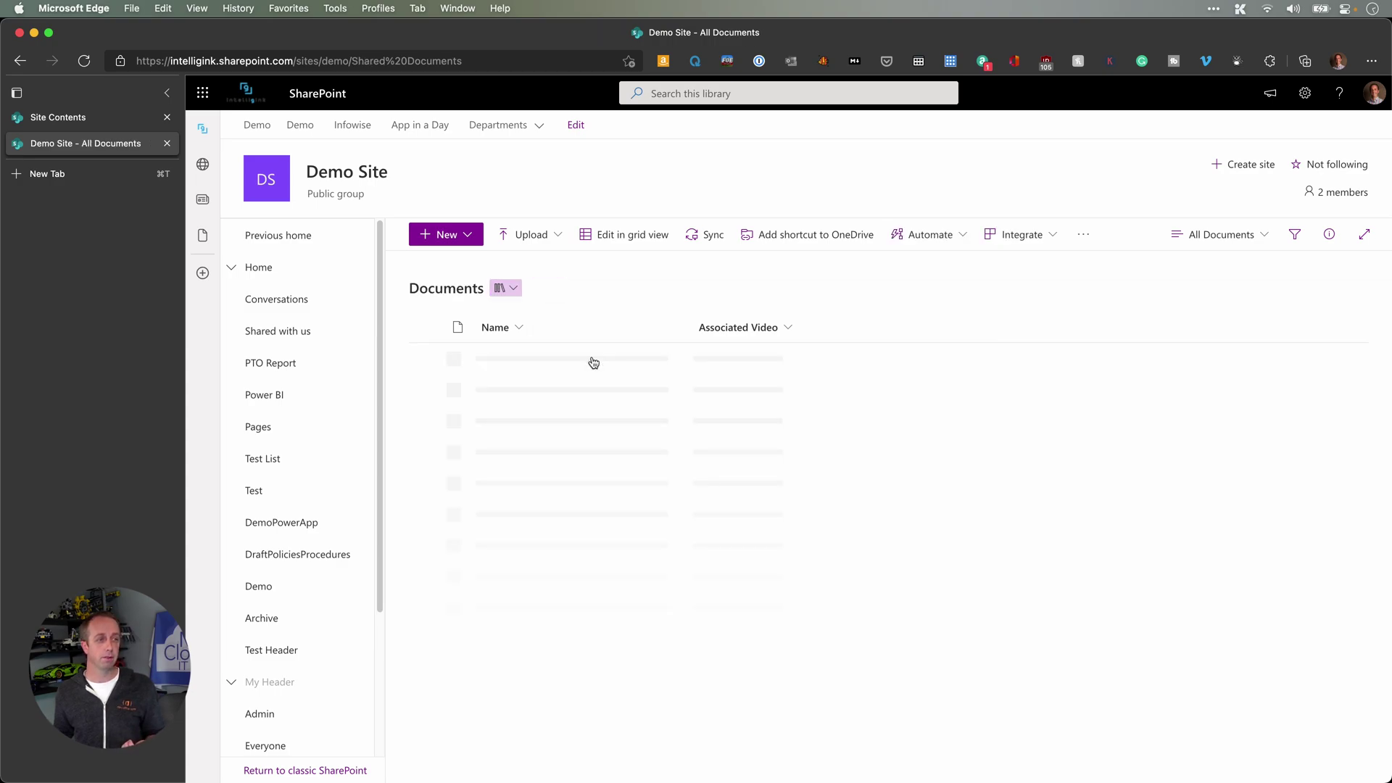
{"action": "left_click", "coordinate": [507, 290]}
{"action": "left_click", "coordinate": [536, 388]}
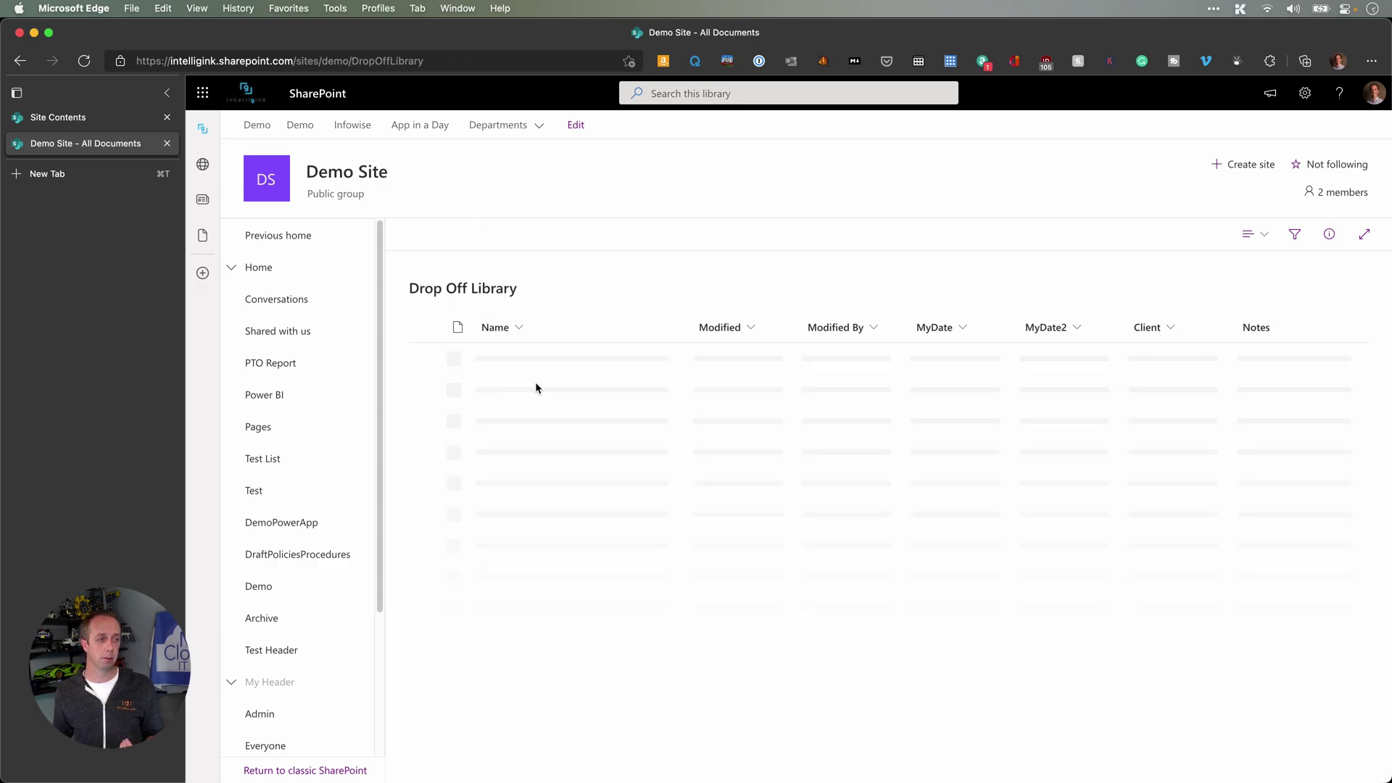
{"action": "key", "text": "super+bracketleft"}
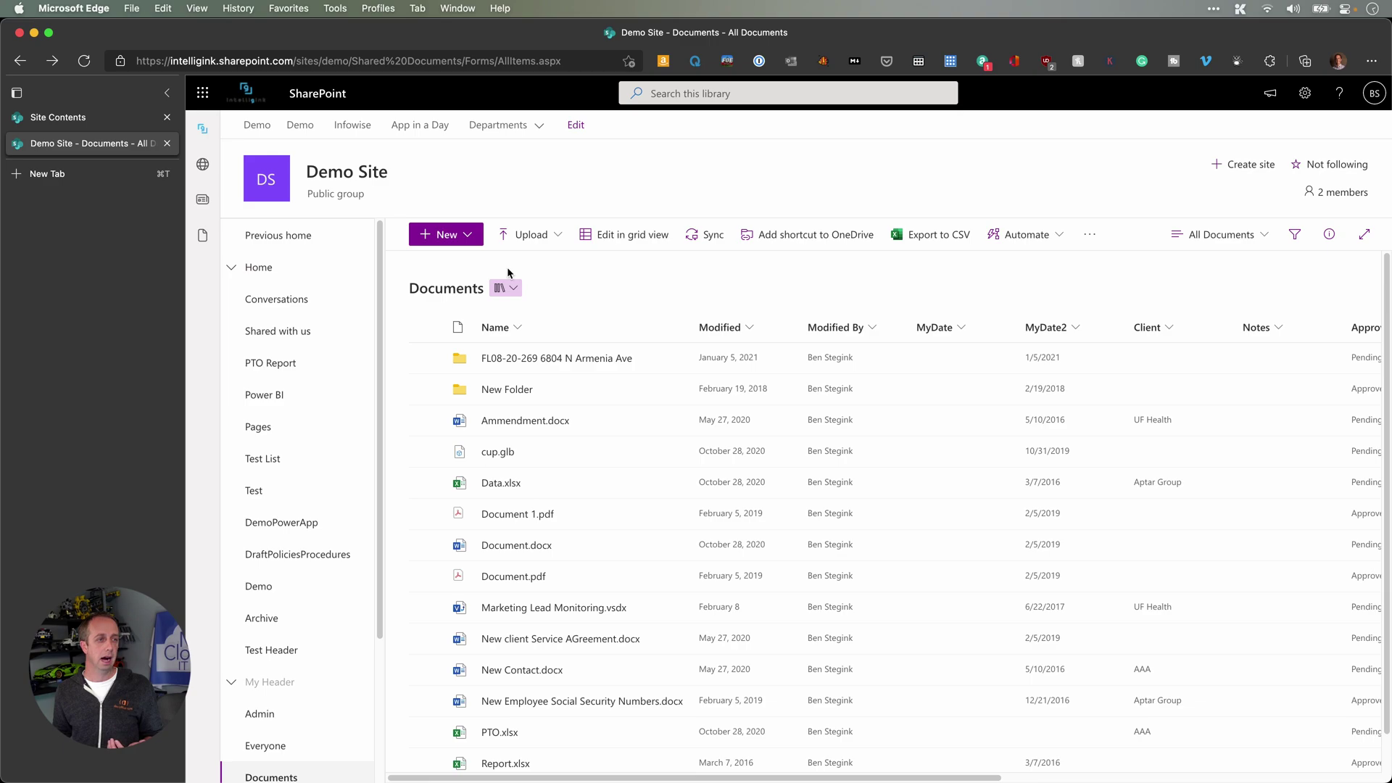
{"action": "left_click", "coordinate": [505, 288]}
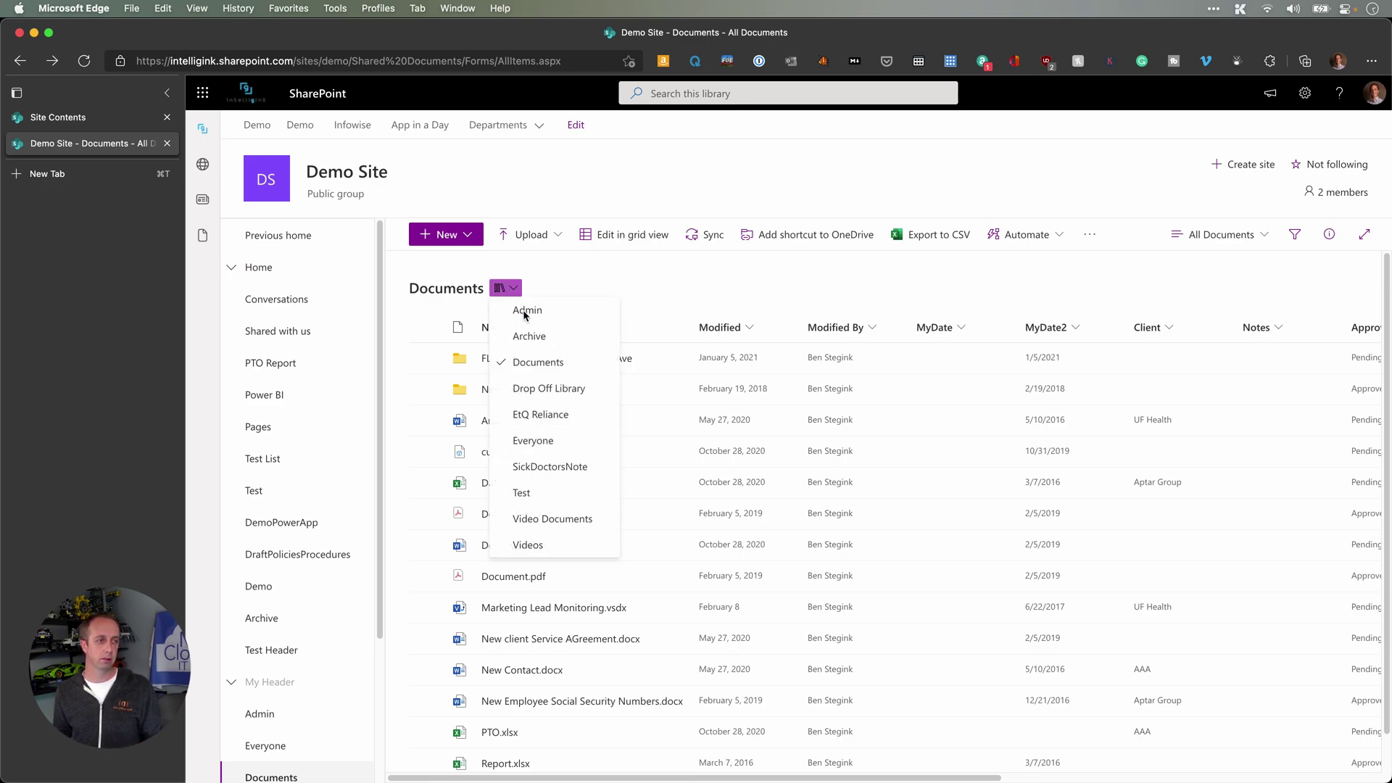
{"action": "left_click", "coordinate": [526, 311]}
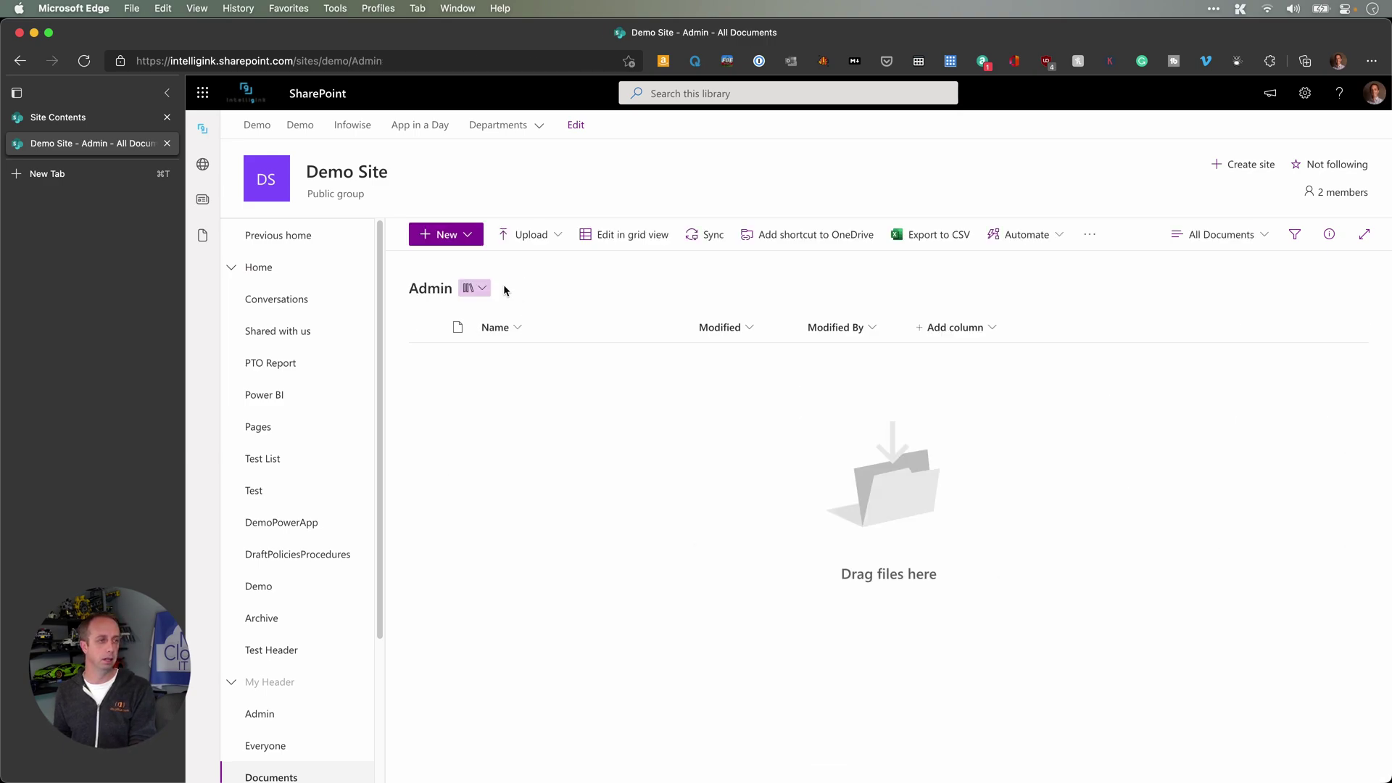
{"action": "left_click", "coordinate": [490, 290]}
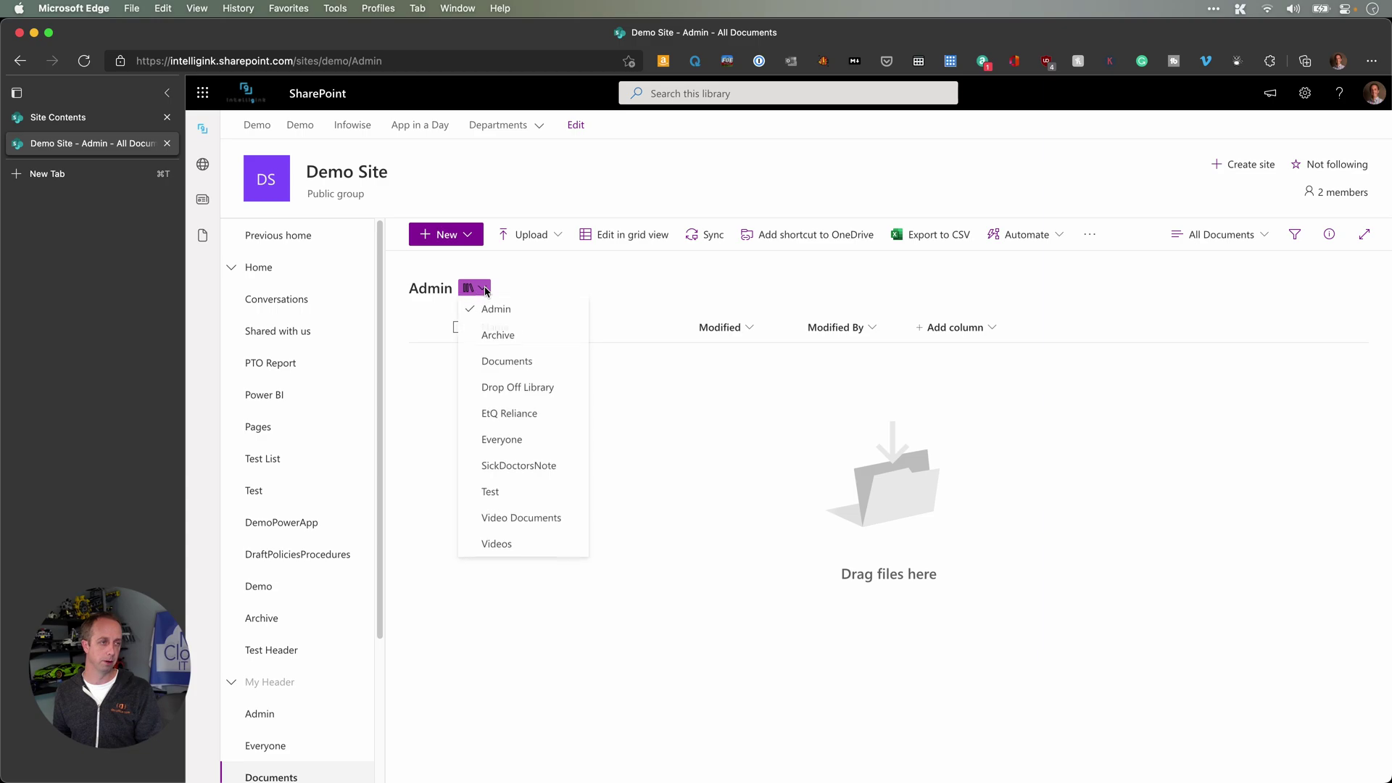
{"action": "left_click", "coordinate": [496, 366]}
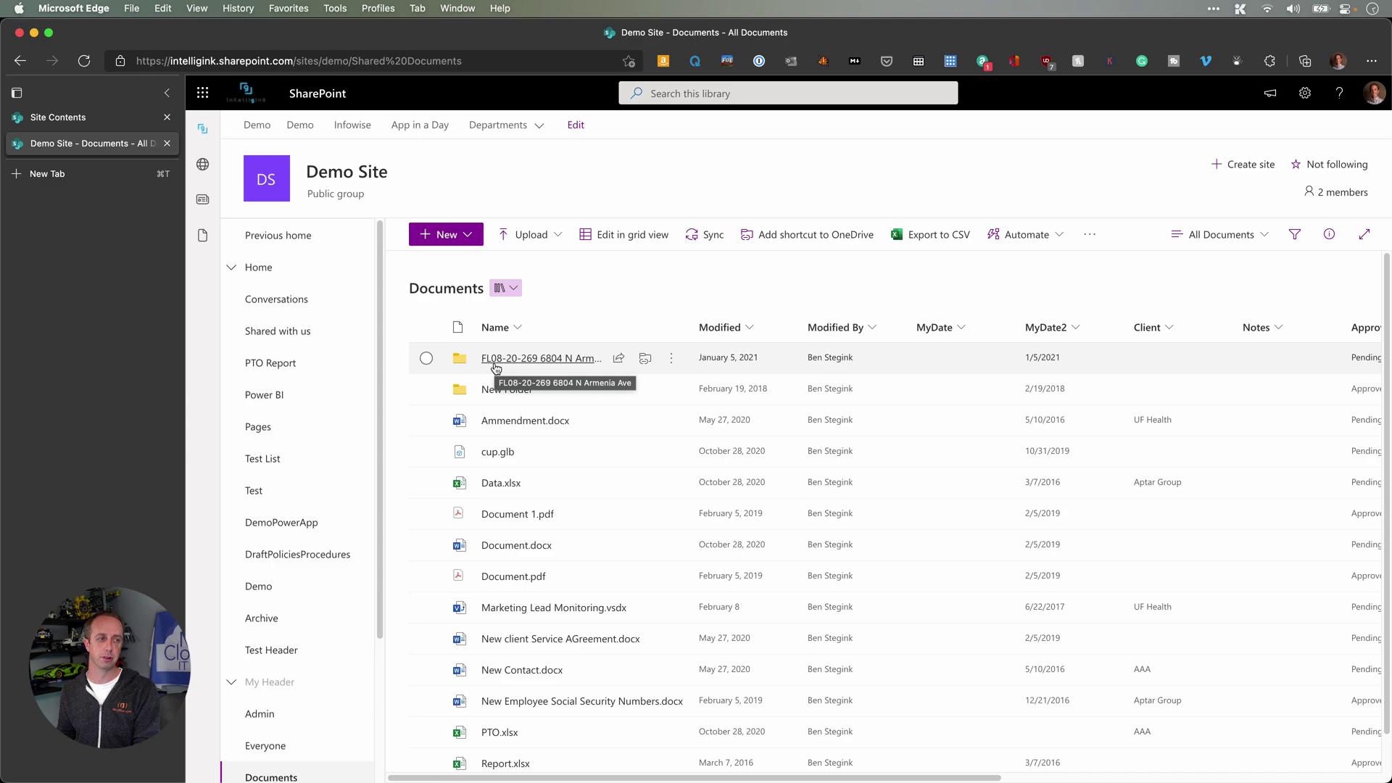
- Select Ammendment.docx and Data.xlsx and start copying them with Copy to
{"action": "left_click", "coordinate": [425, 425]}
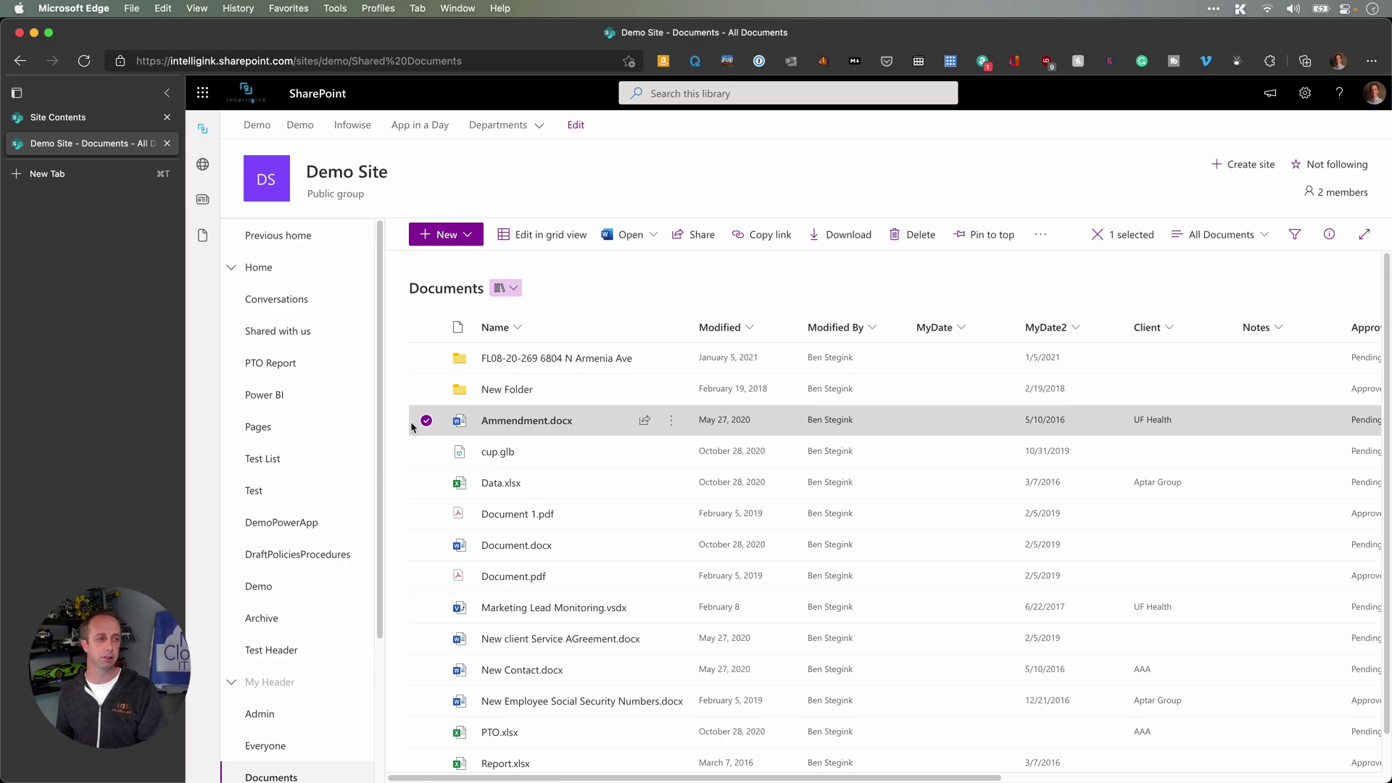
{"action": "left_click", "coordinate": [433, 486]}
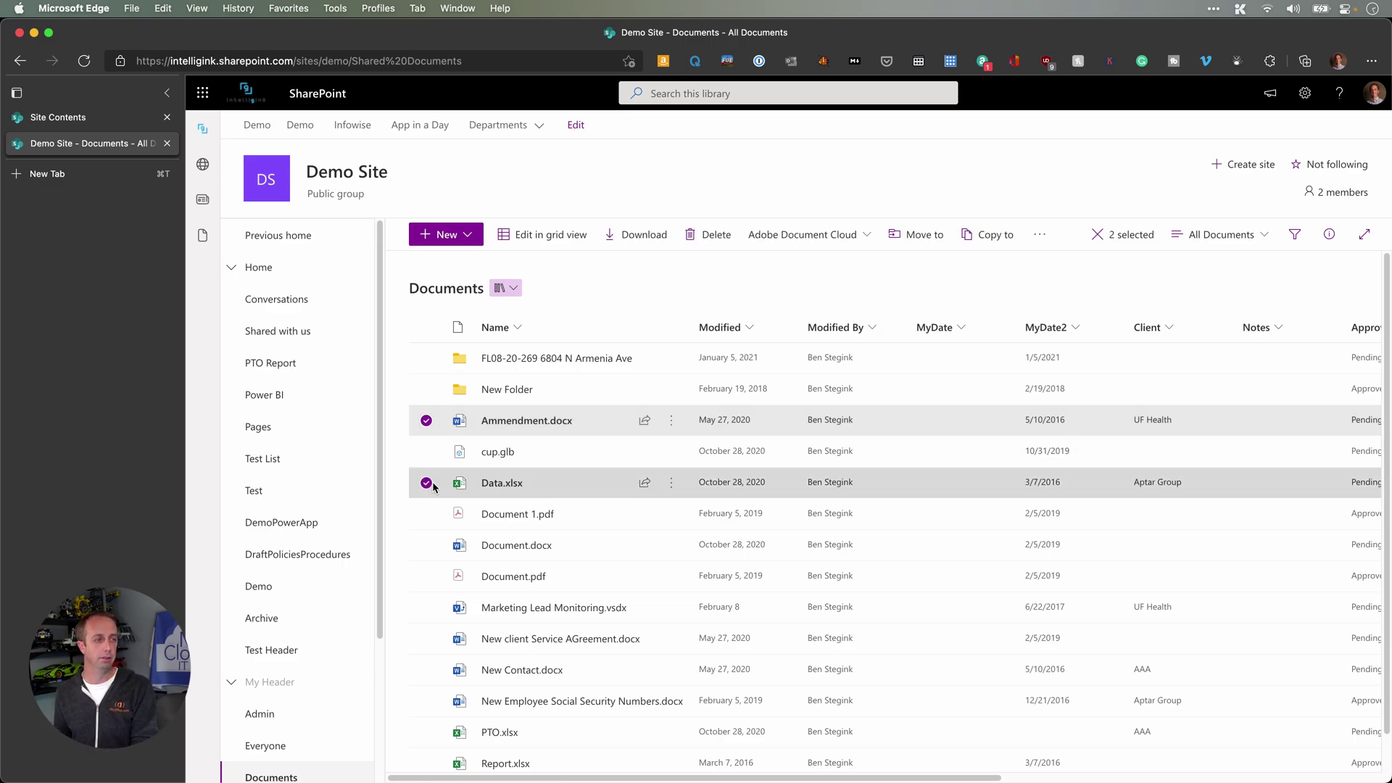
{"action": "left_click", "coordinate": [995, 233]}
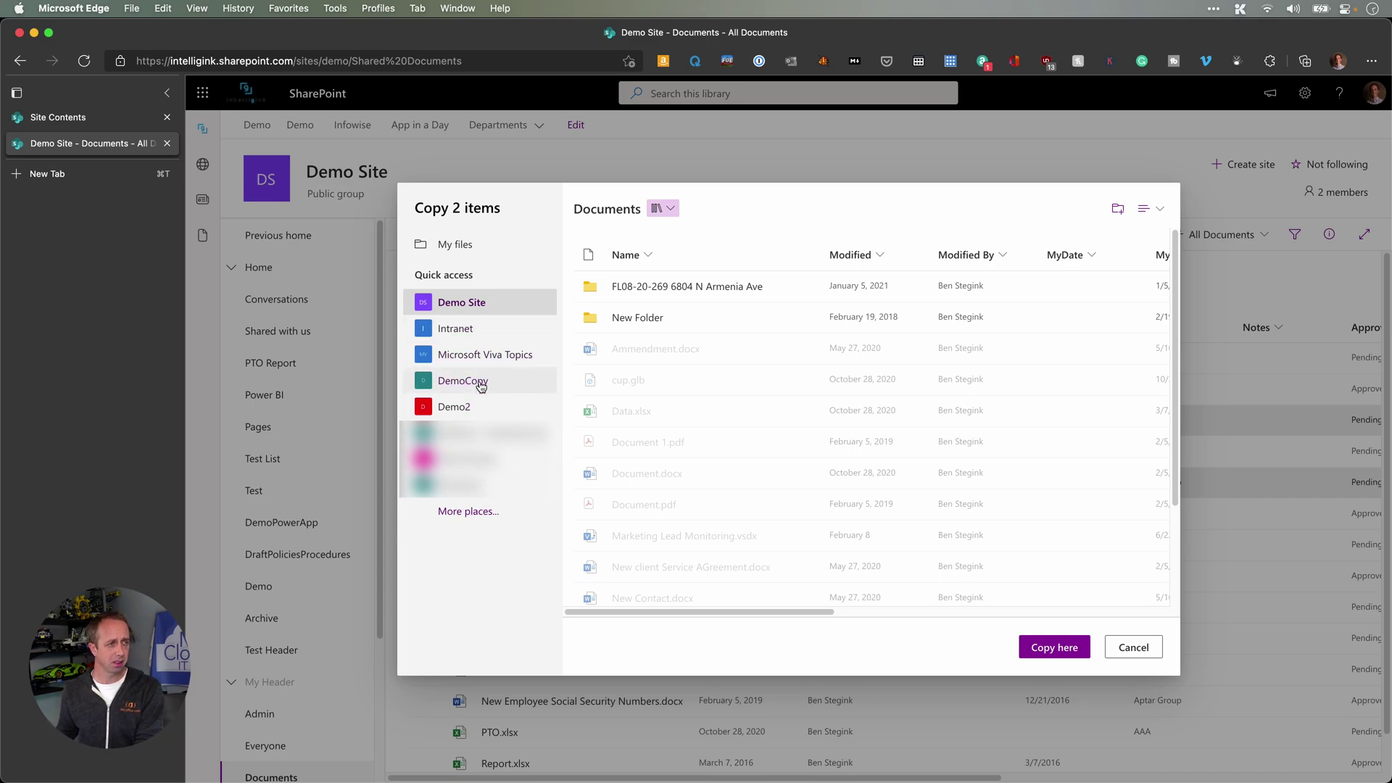
{"action": "left_click", "coordinate": [464, 512]}
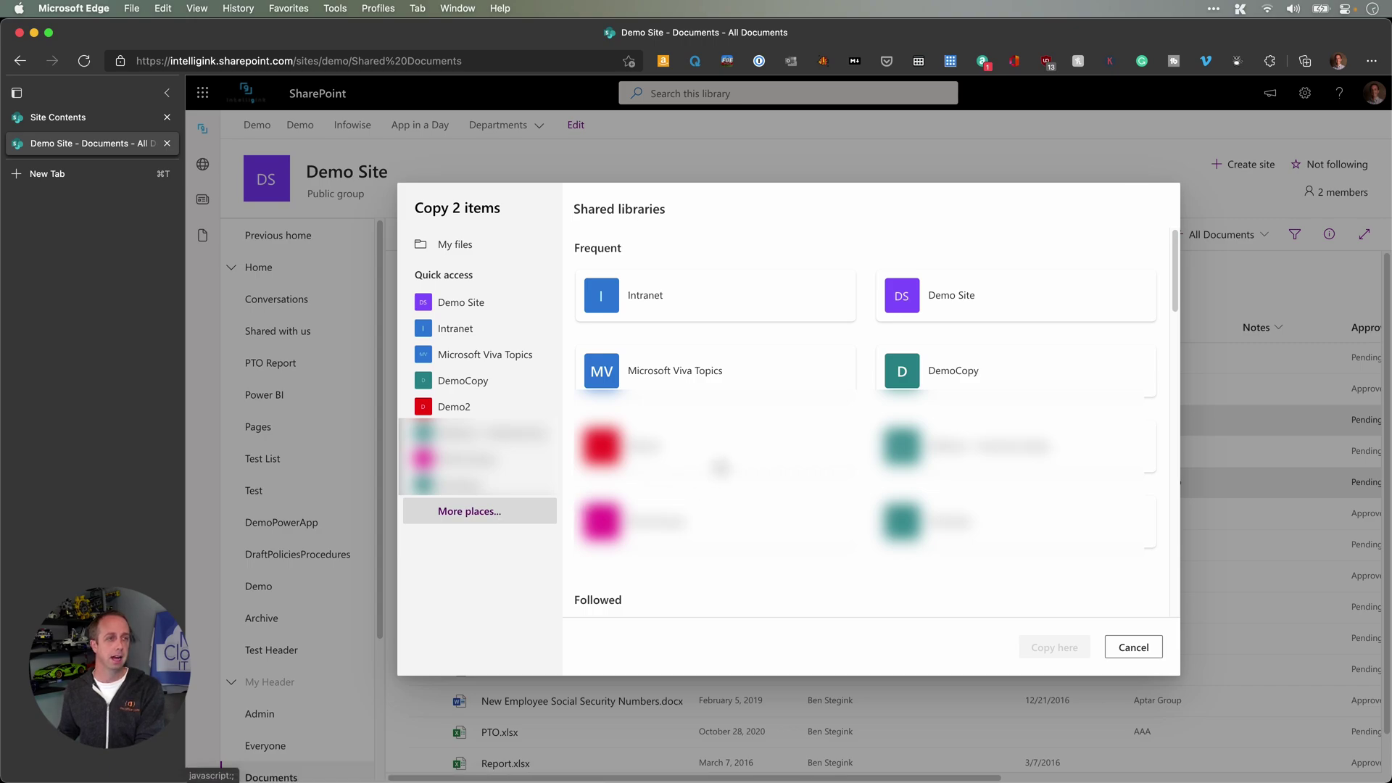
{"action": "scroll", "coordinate": [720, 467], "scroll_direction": "down", "scroll_amount": 1}
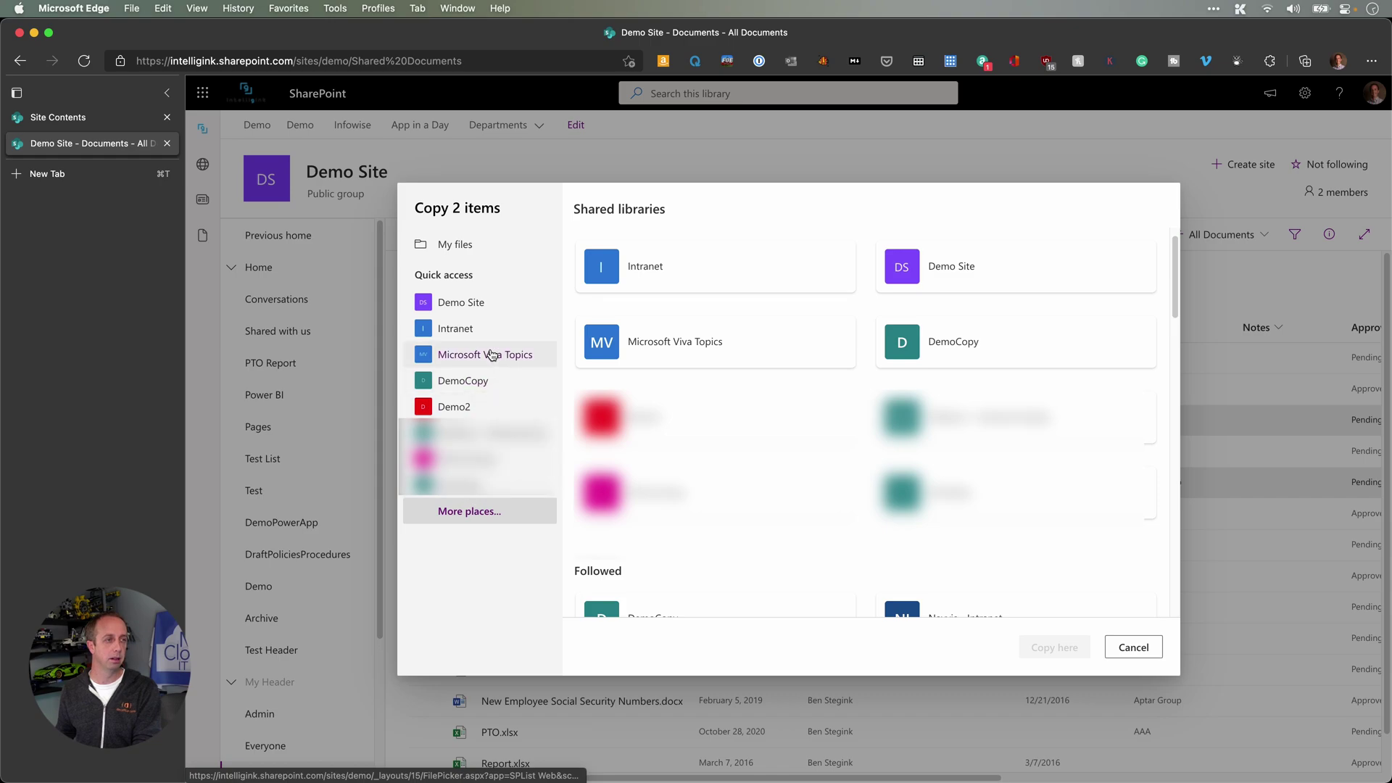
{"action": "left_click", "coordinate": [481, 313]}
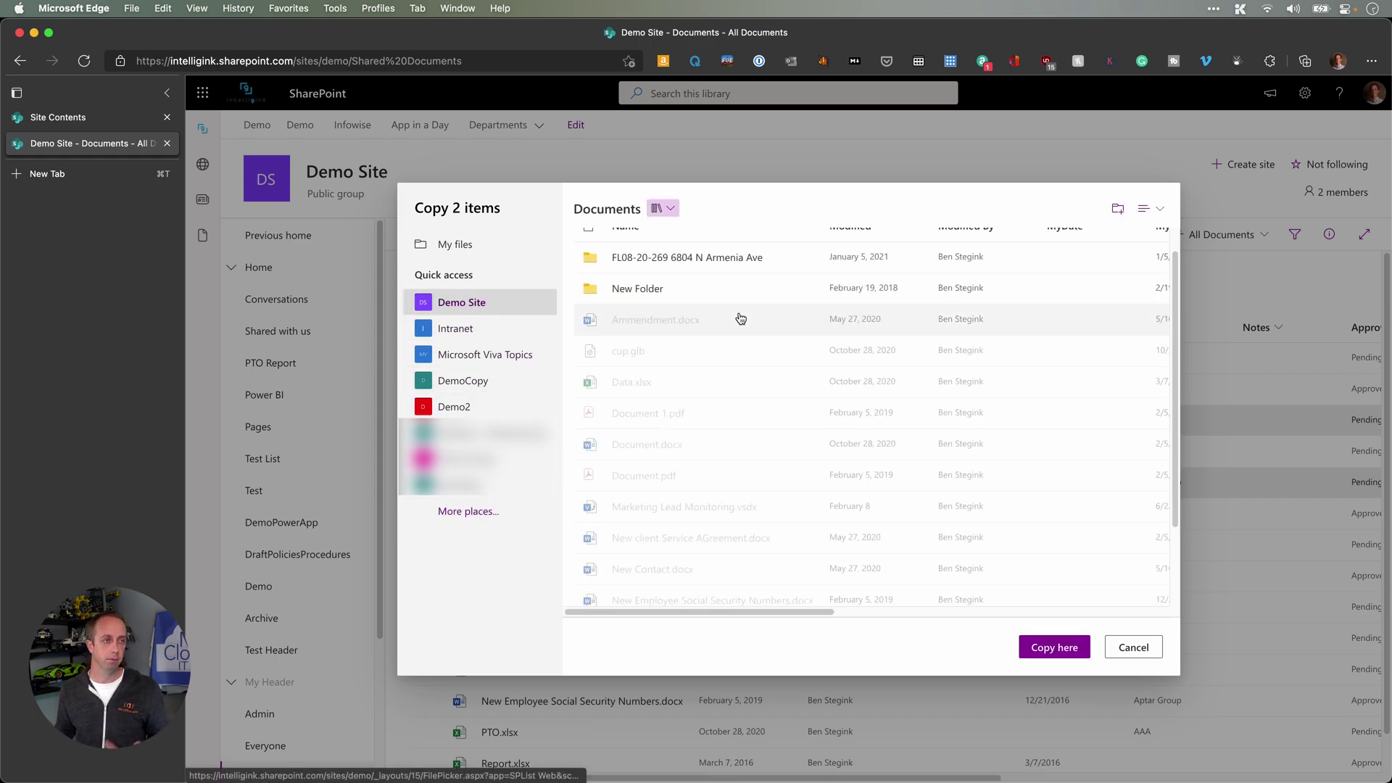
{"action": "left_click", "coordinate": [664, 209]}
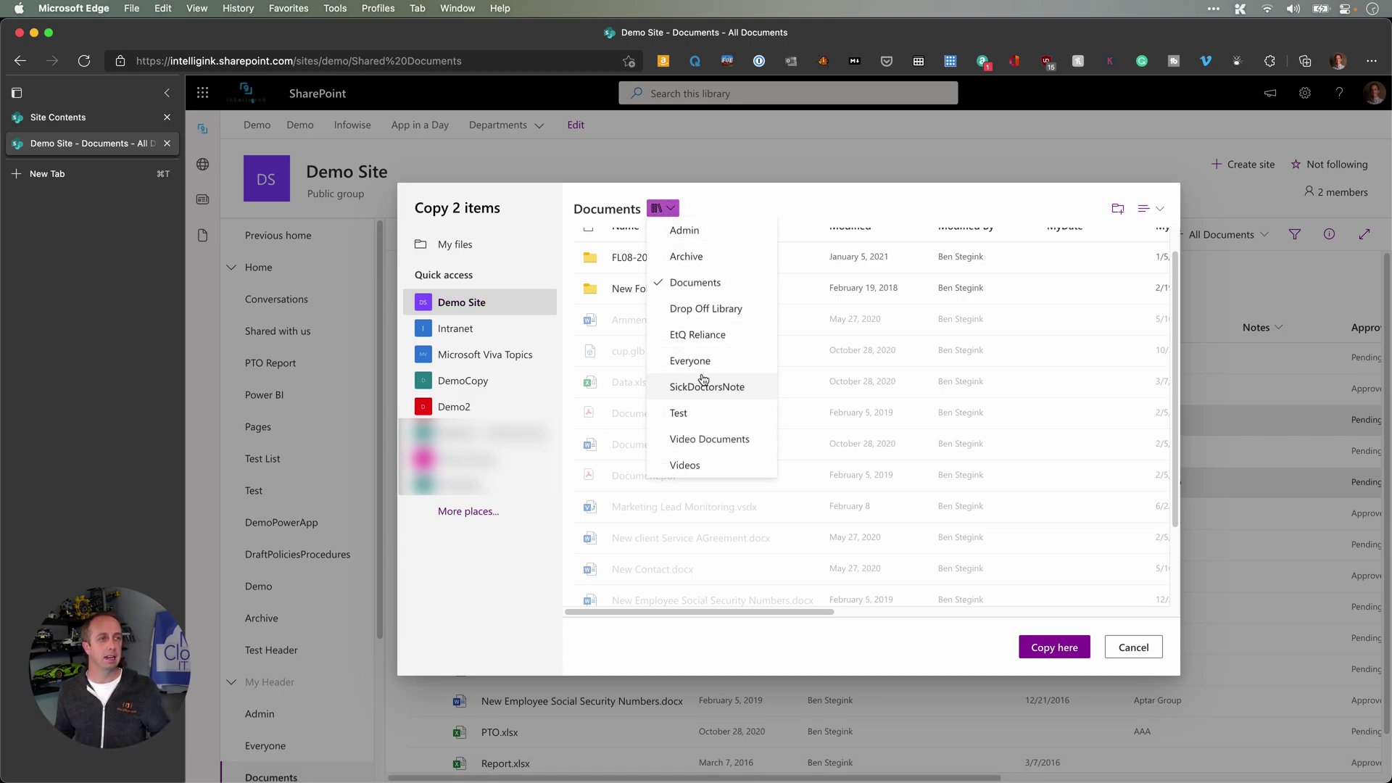
{"action": "left_click", "coordinate": [772, 188]}
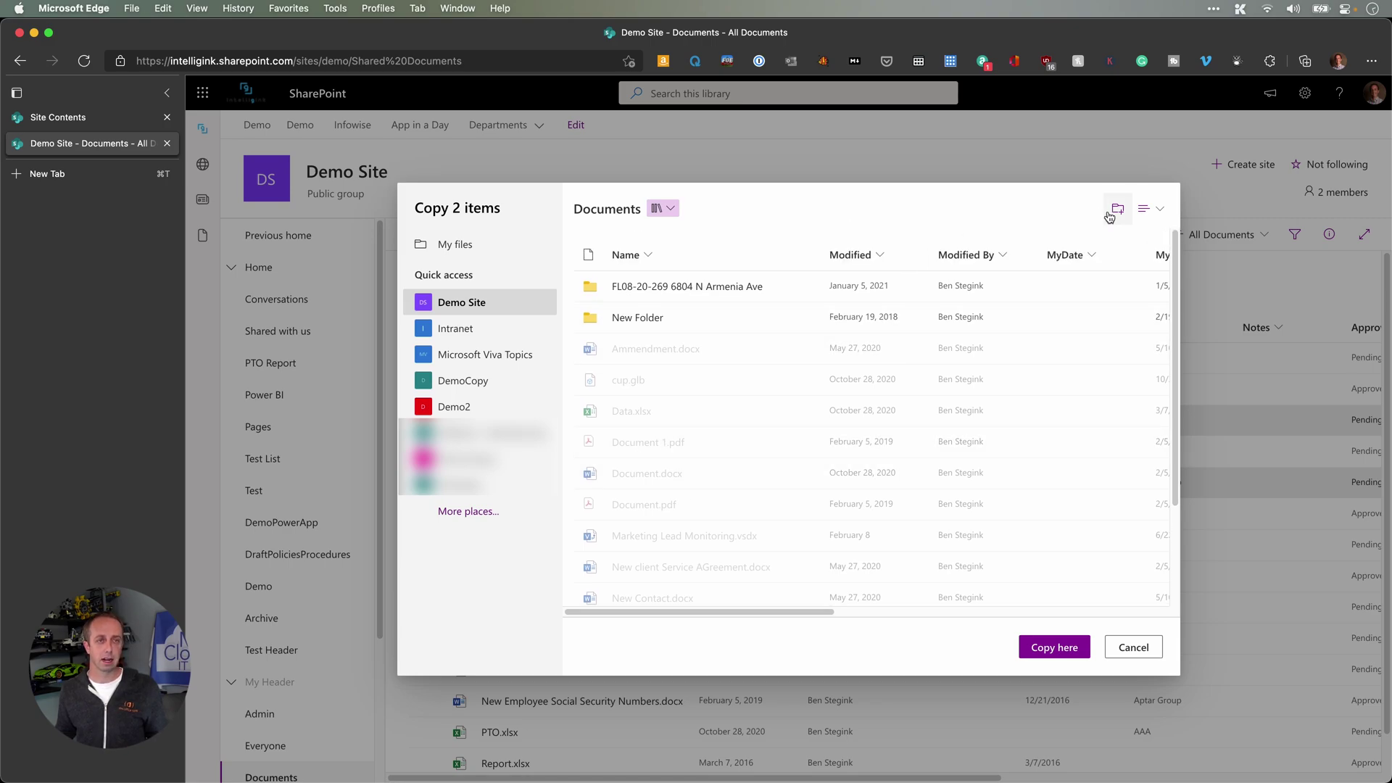
{"action": "left_click", "coordinate": [1164, 211]}
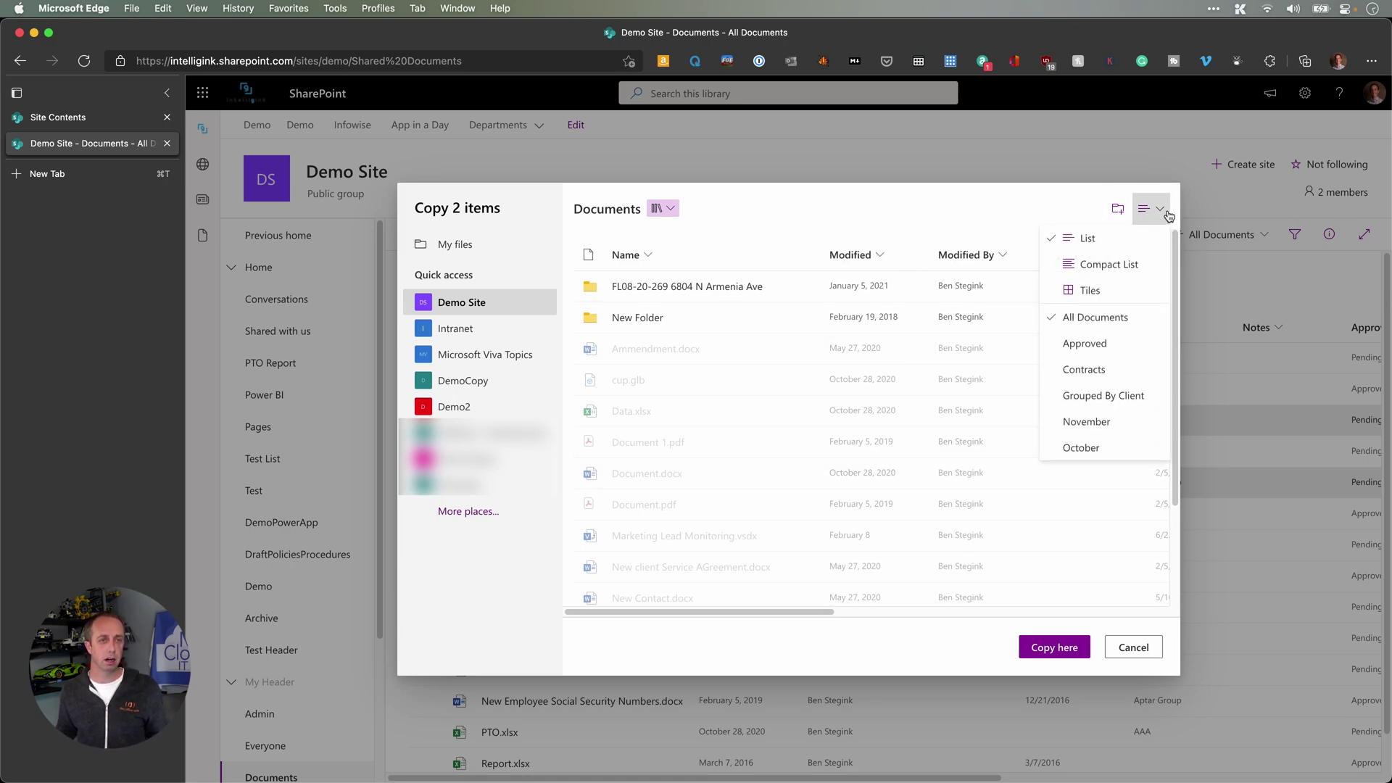
{"action": "left_click", "coordinate": [985, 204]}
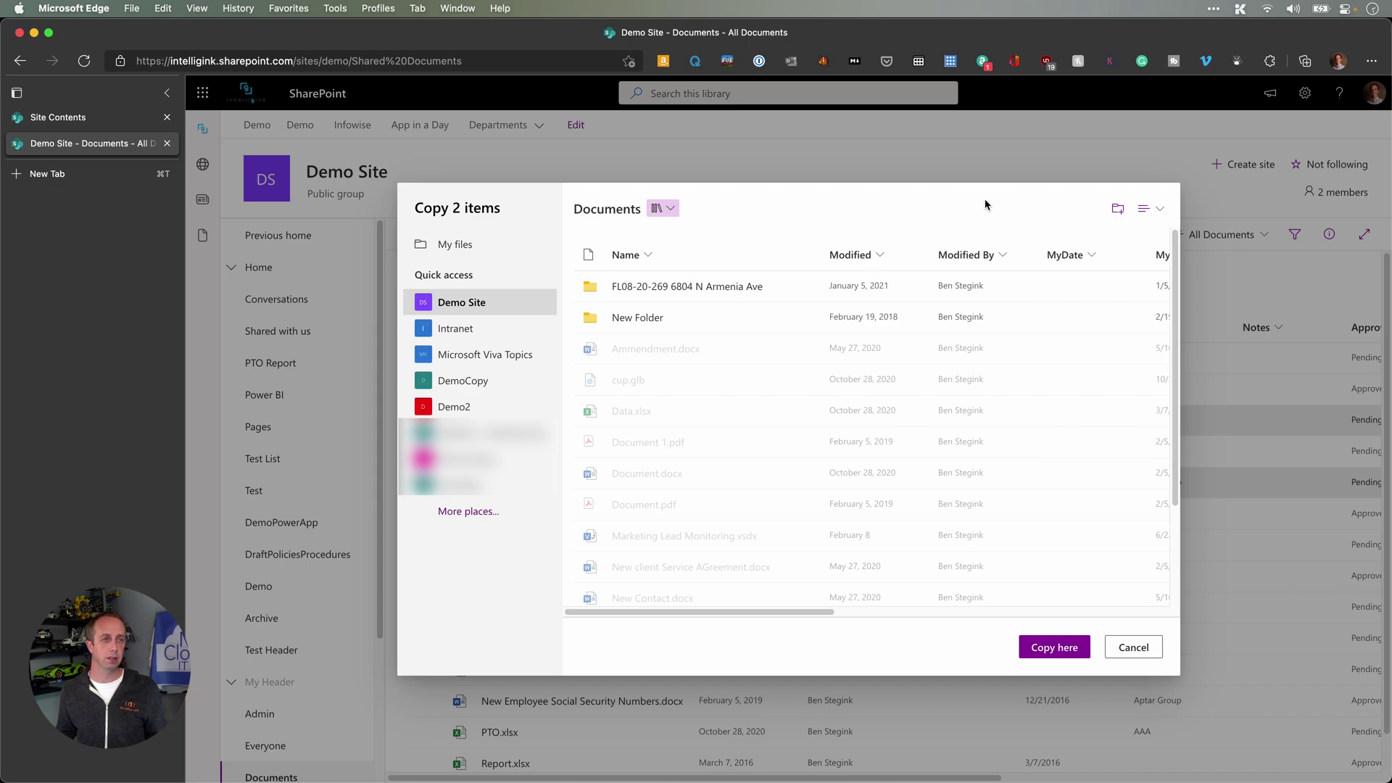
- Choose DemoCopy as the destination, which fails for lack of a default library, then open a new browser tab
{"action": "left_click", "coordinate": [480, 387]}
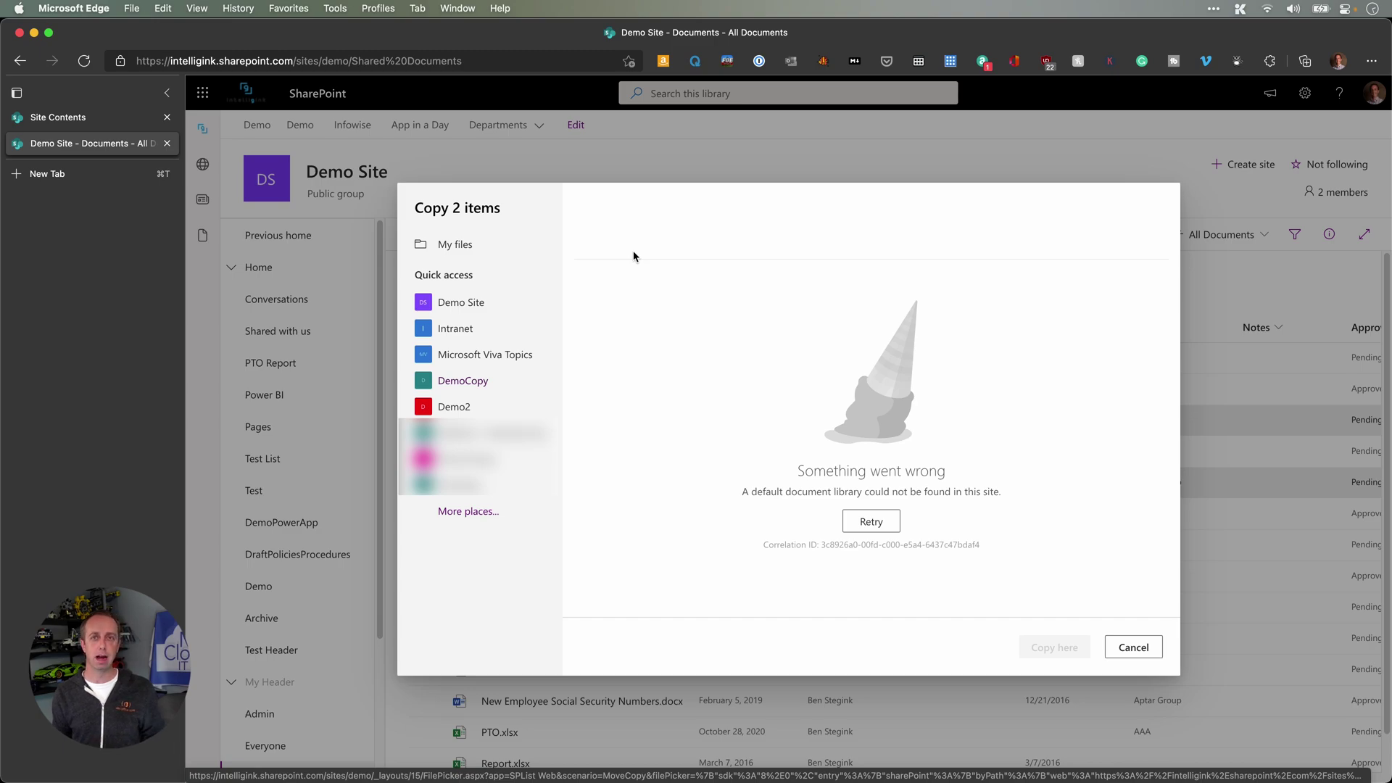
{"action": "left_click", "coordinate": [86, 177]}
- Load the DemoCopy site from its sharepoint.com/sites address and show its Site contents
{"action": "left_click", "coordinate": [305, 59]}
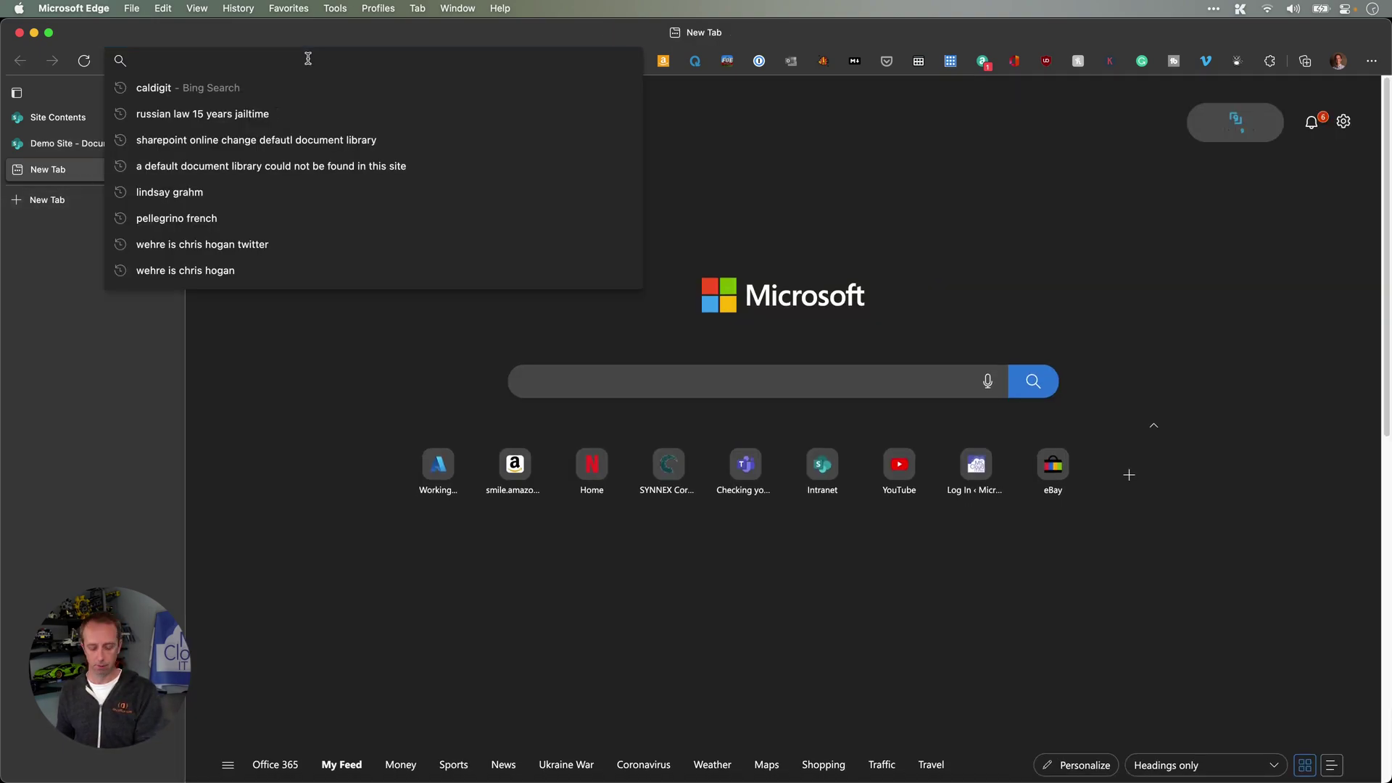
{"action": "type", "text": "intellgi"}
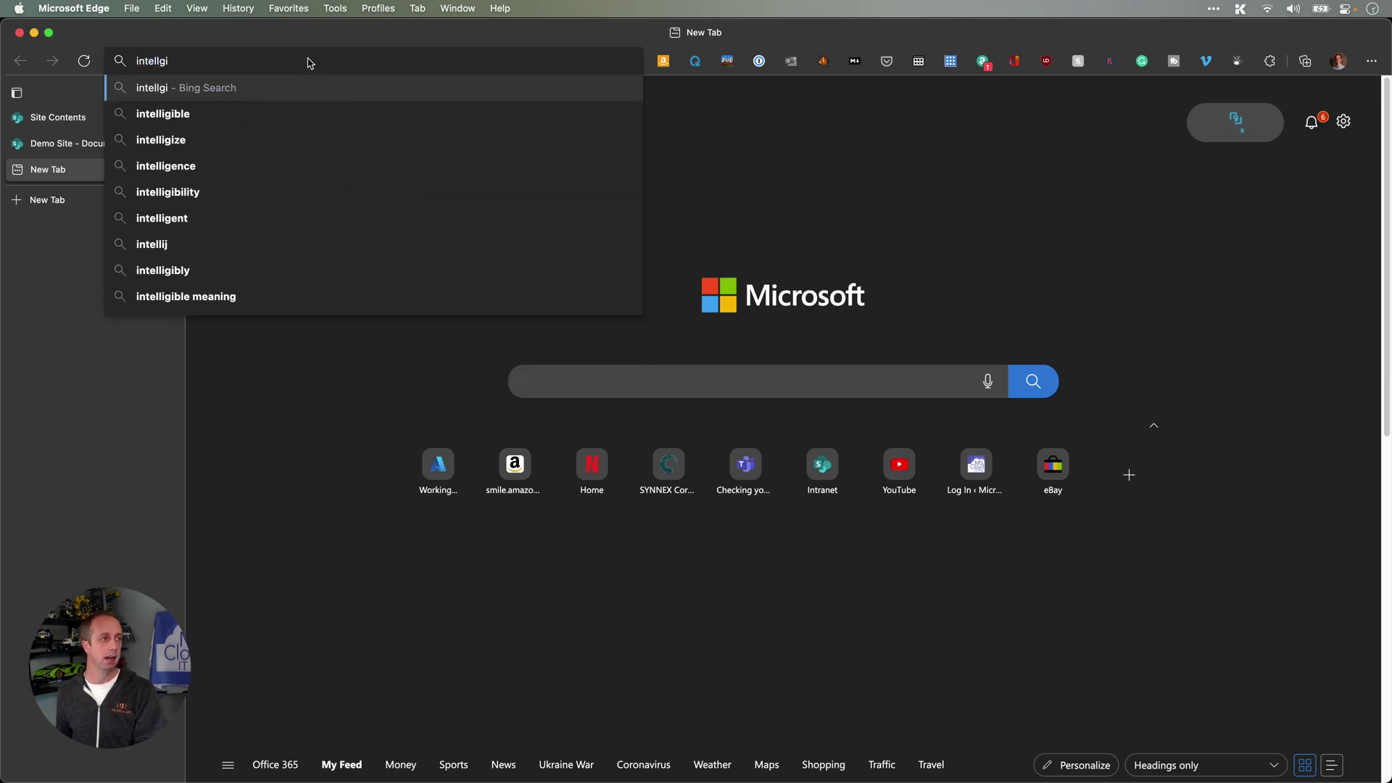
{"action": "key", "text": "BackSpace"}
{"action": "key", "text": "BackSpace"}
{"action": "key", "text": "BackSpace"}
{"action": "type", "text": "lu"}
{"action": "key", "text": "BackSpace"}
{"action": "type", "text": "igink.sharepoint.com/"}
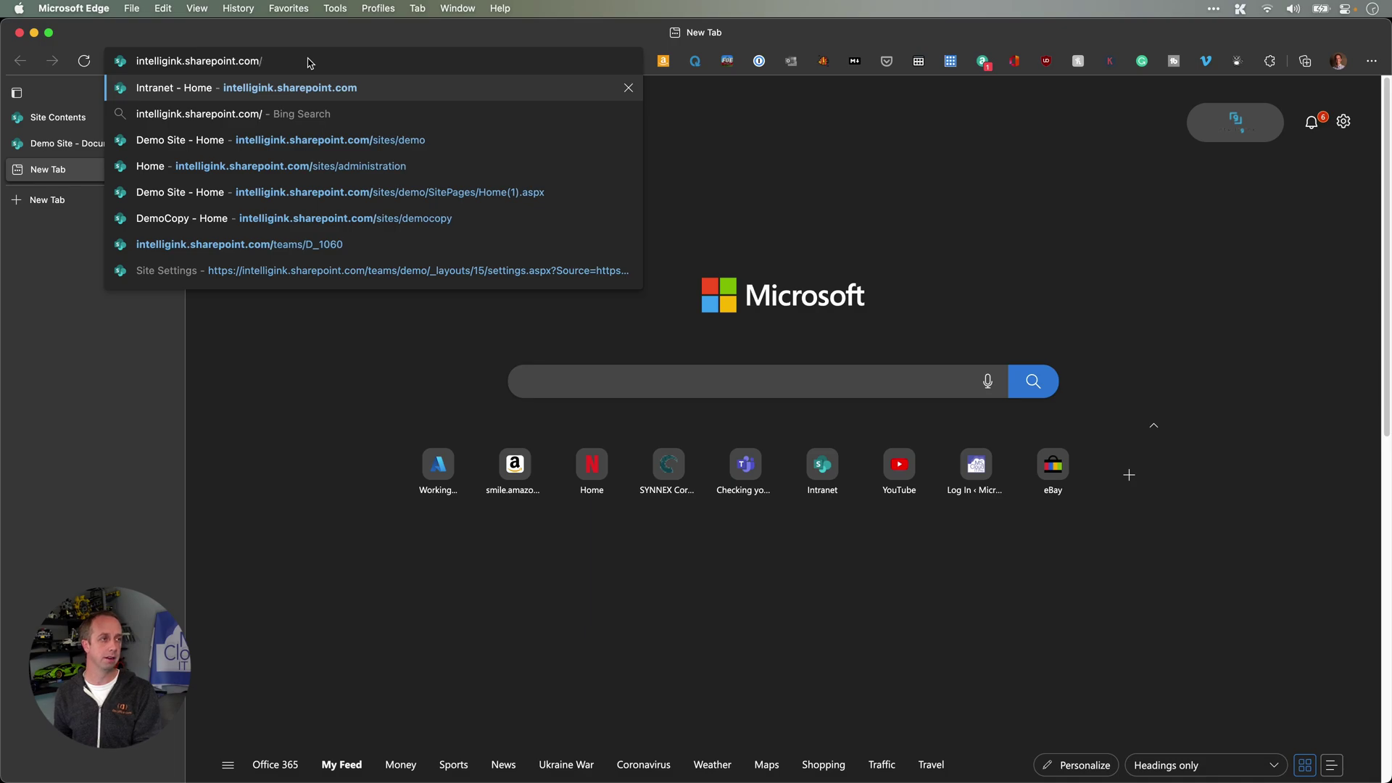
{"action": "type", "text": "sites/democo"}
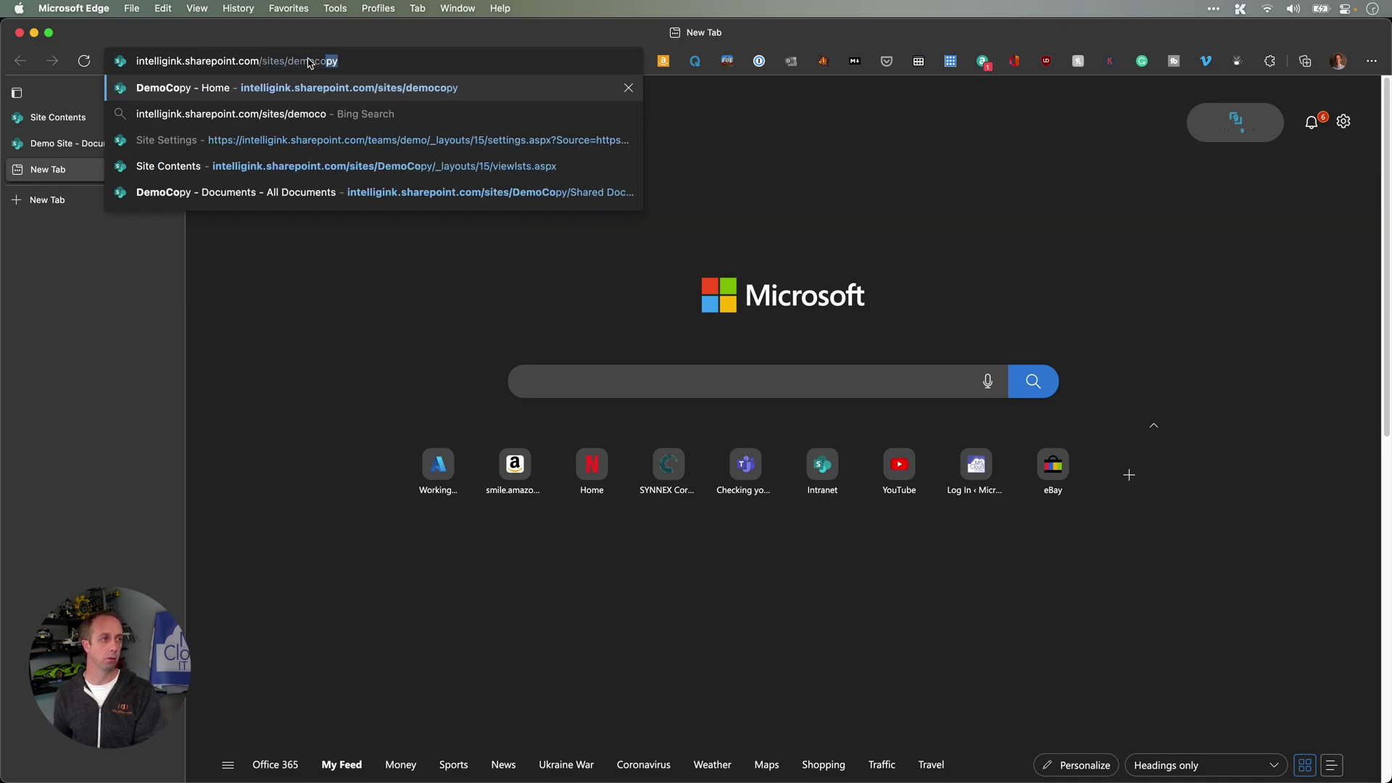
{"action": "key", "text": "Return"}
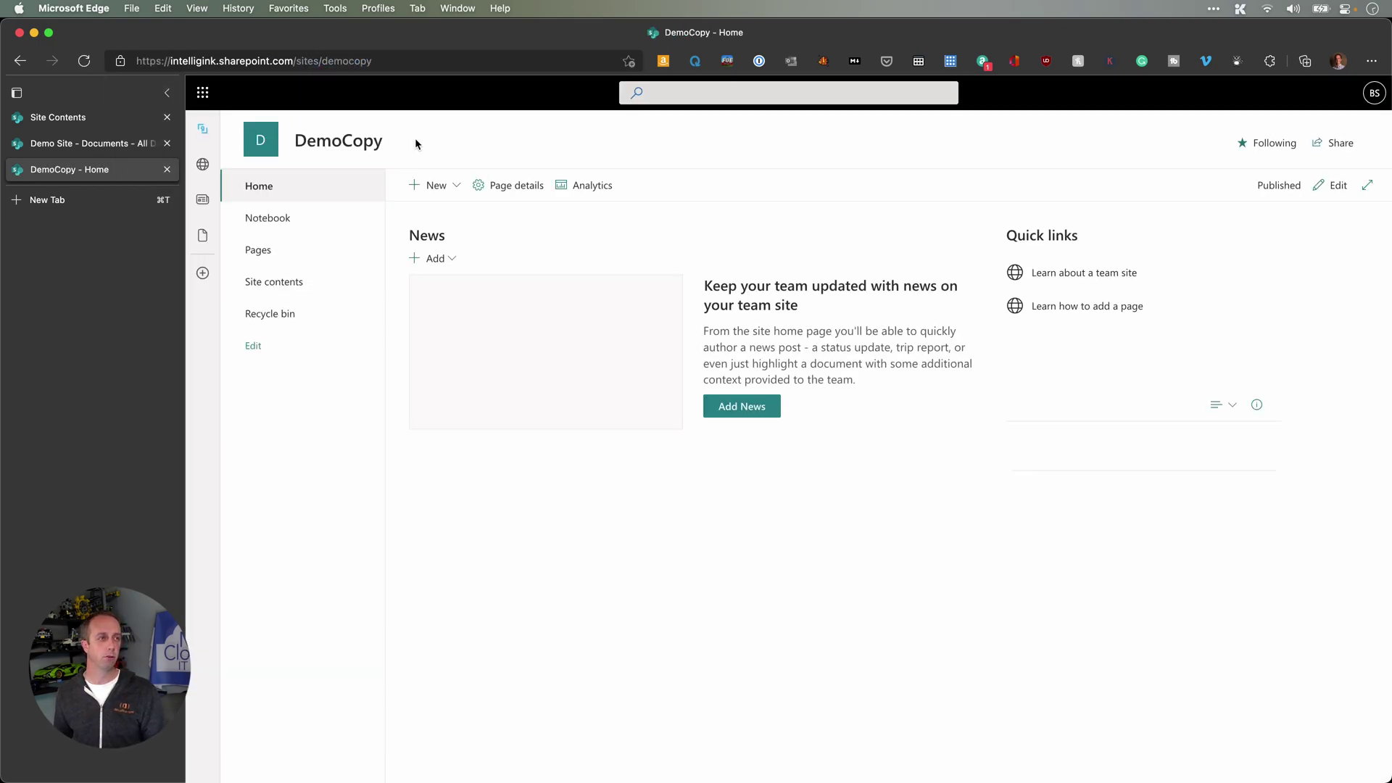
{"action": "left_click", "coordinate": [285, 287]}
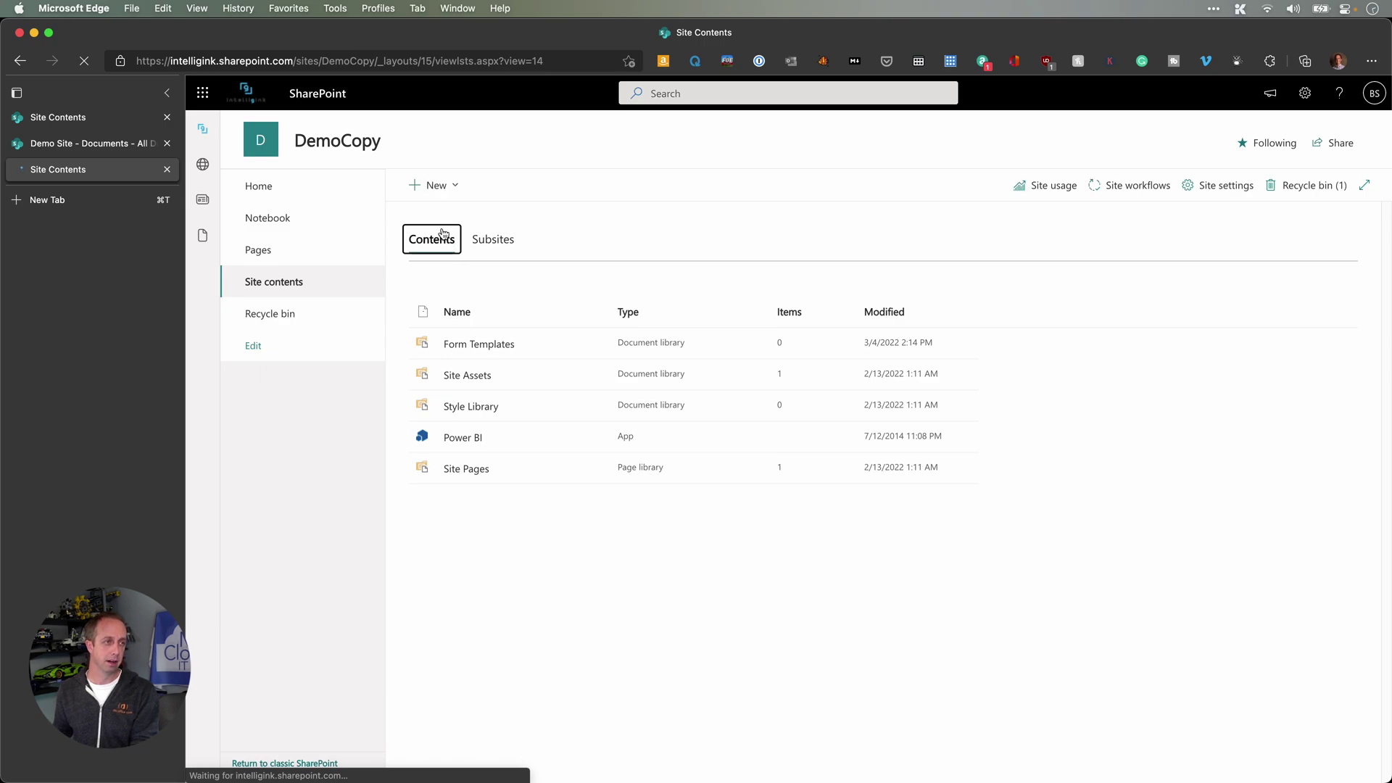
- Create a document library named 'New Library' in DemoCopy
{"action": "left_click", "coordinate": [460, 189]}
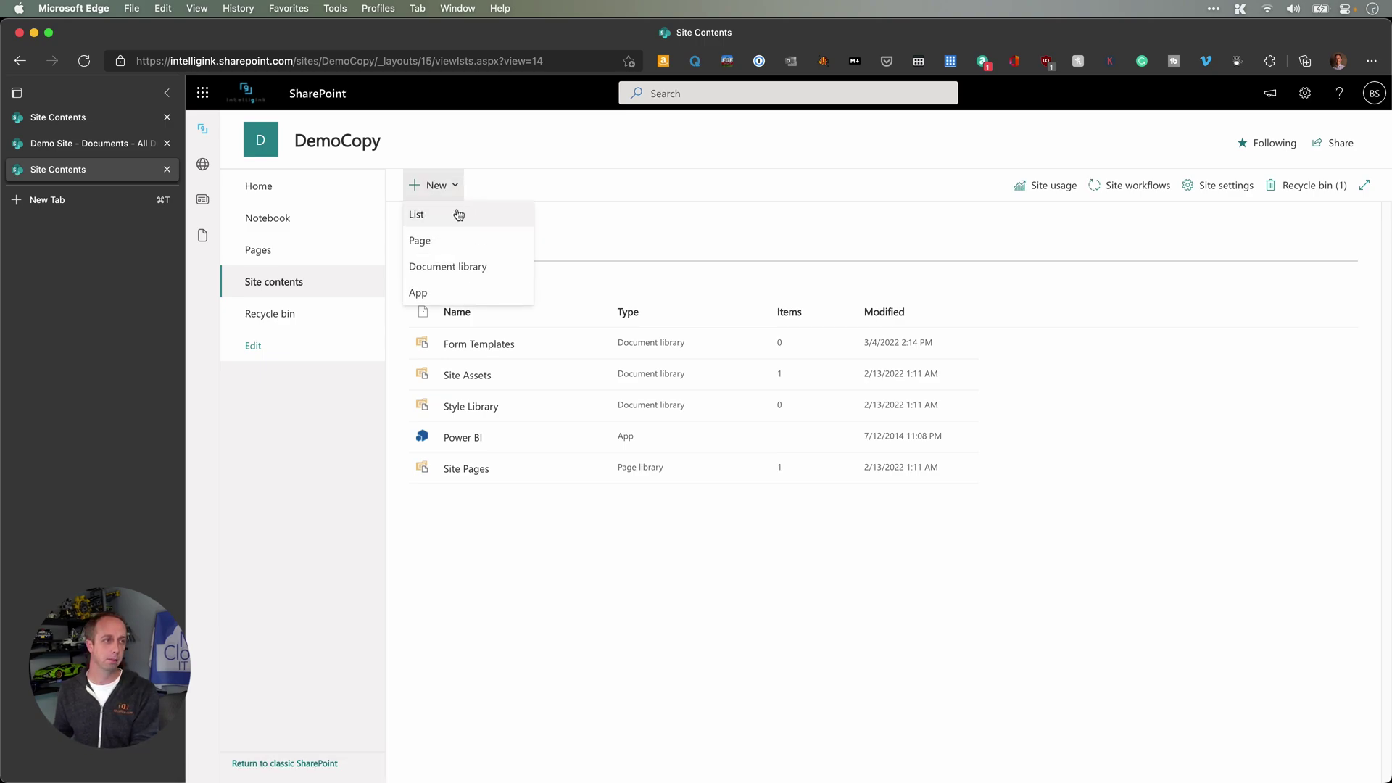
{"action": "left_click", "coordinate": [454, 268]}
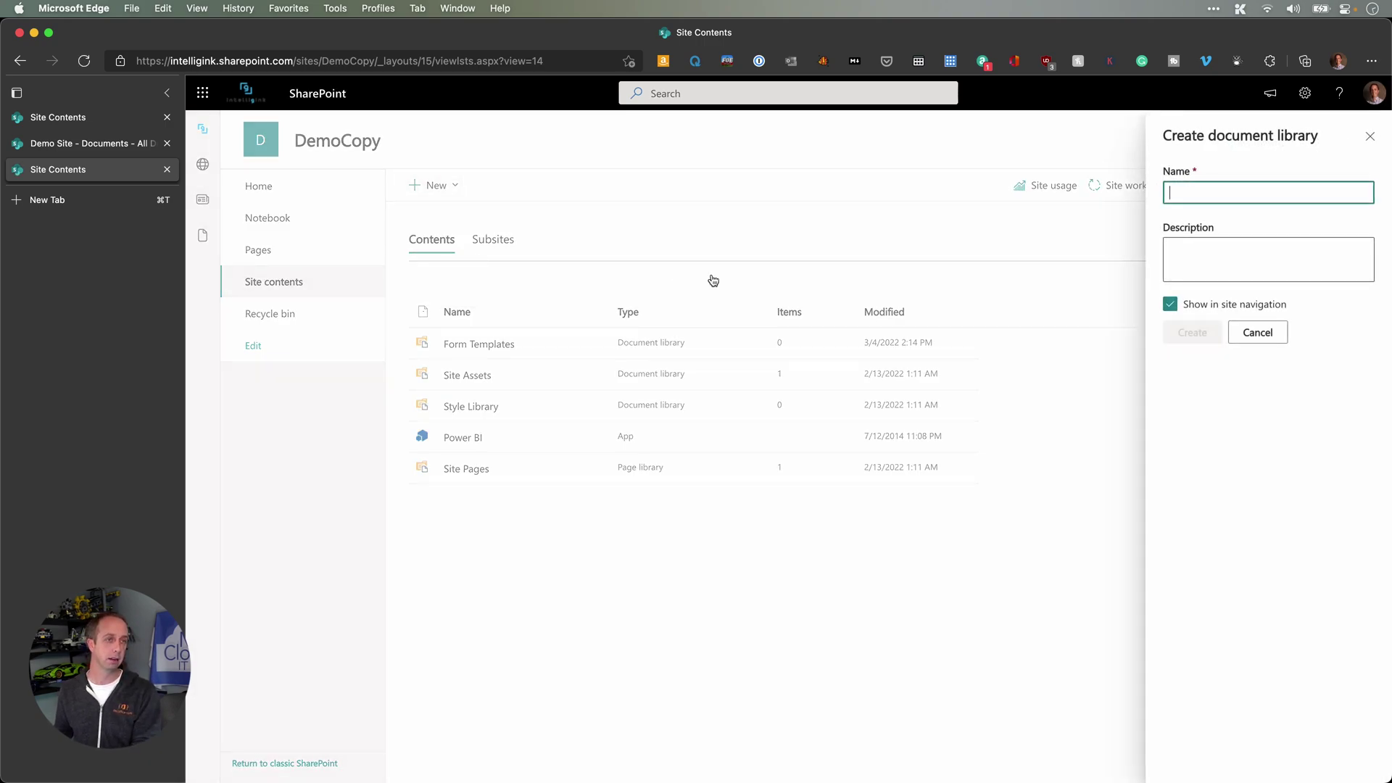
{"action": "type", "text": "N"}
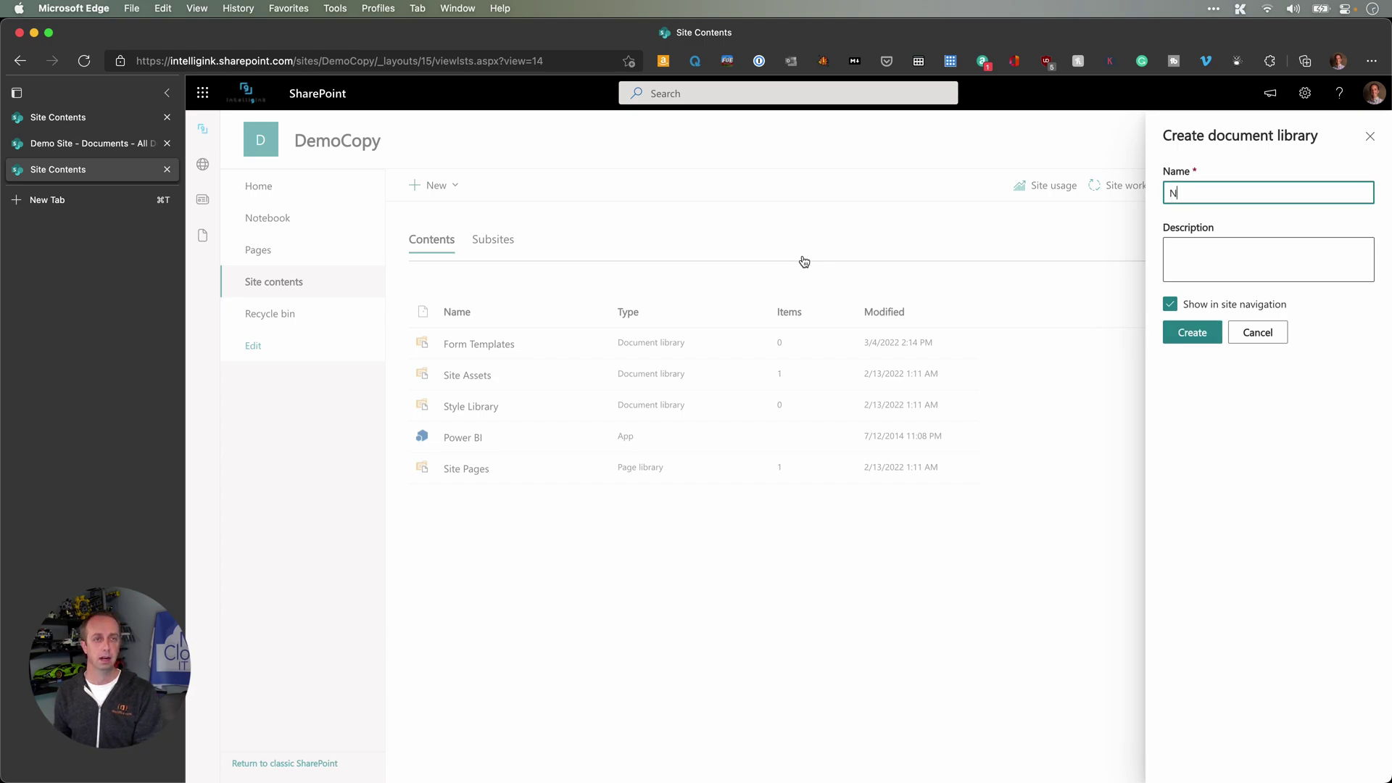
{"action": "type", "text": "ew Library"}
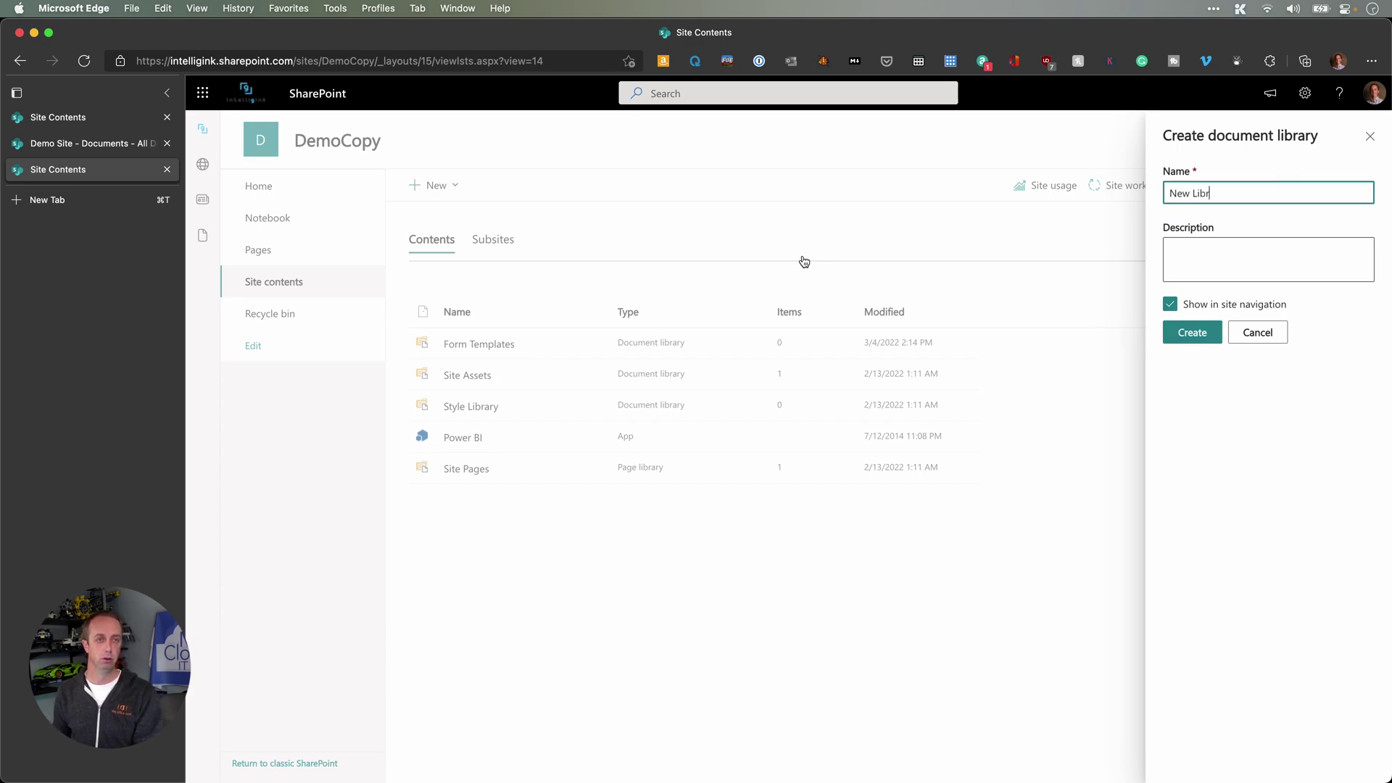
{"action": "left_click", "coordinate": [1191, 333]}
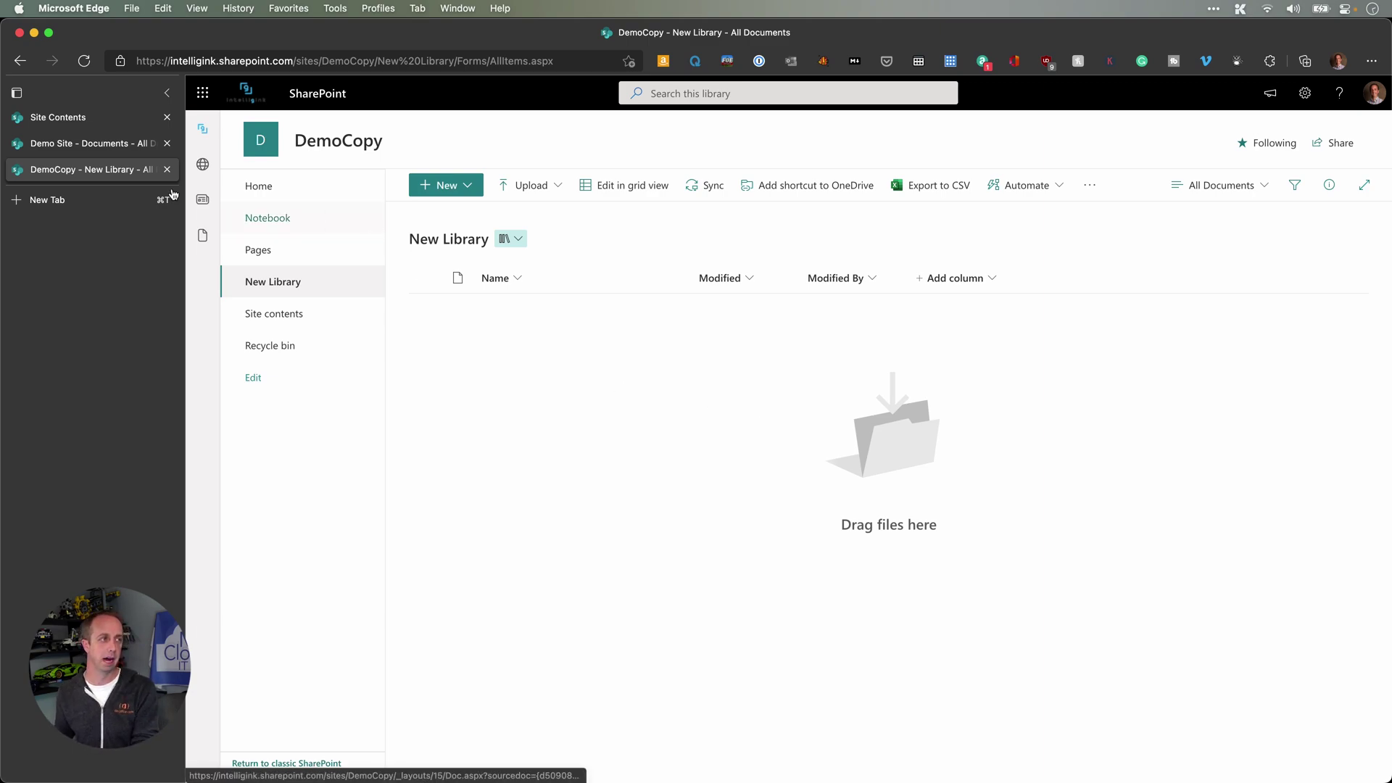
- Retry DemoCopy as destination in Demo Site's copy dialog, then return to DemoCopy's New Library tab
{"action": "left_click", "coordinate": [68, 136]}
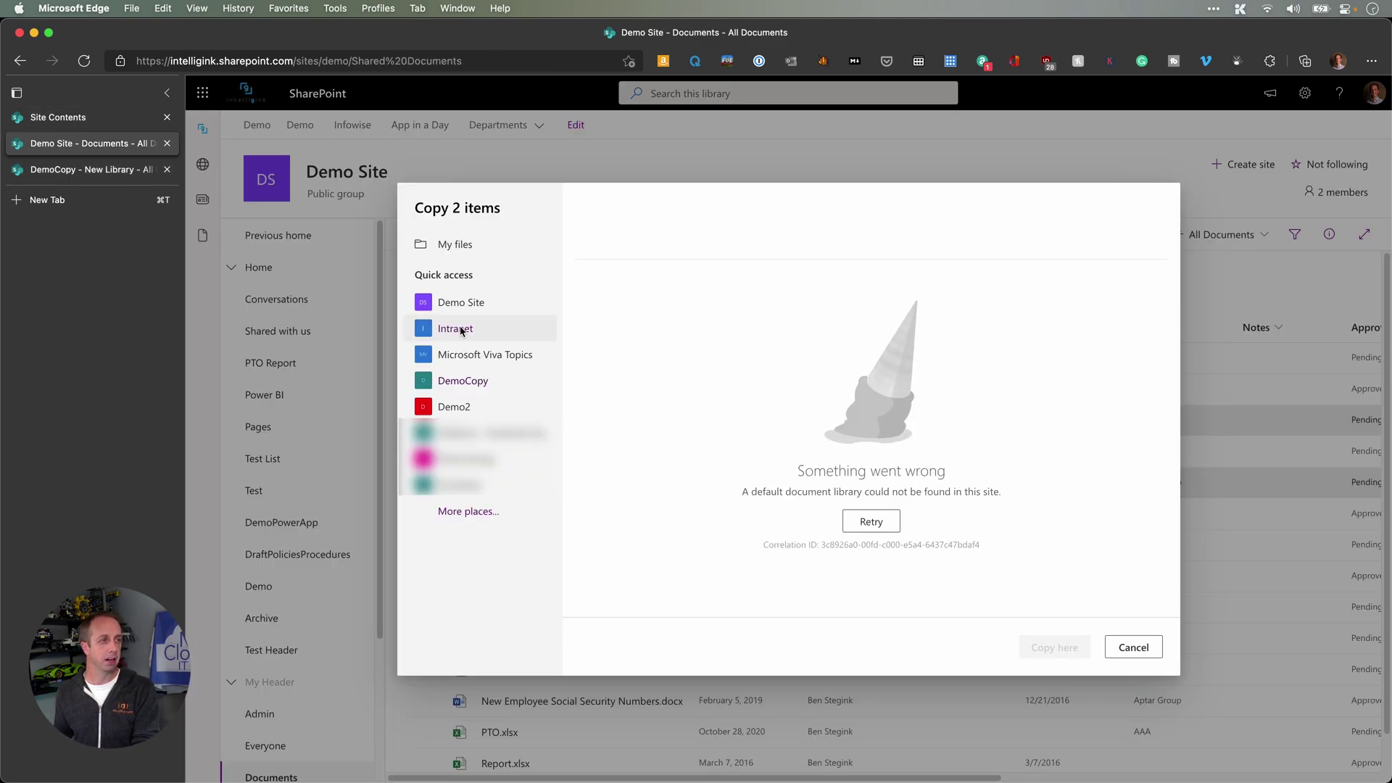
{"action": "left_click", "coordinate": [867, 521]}
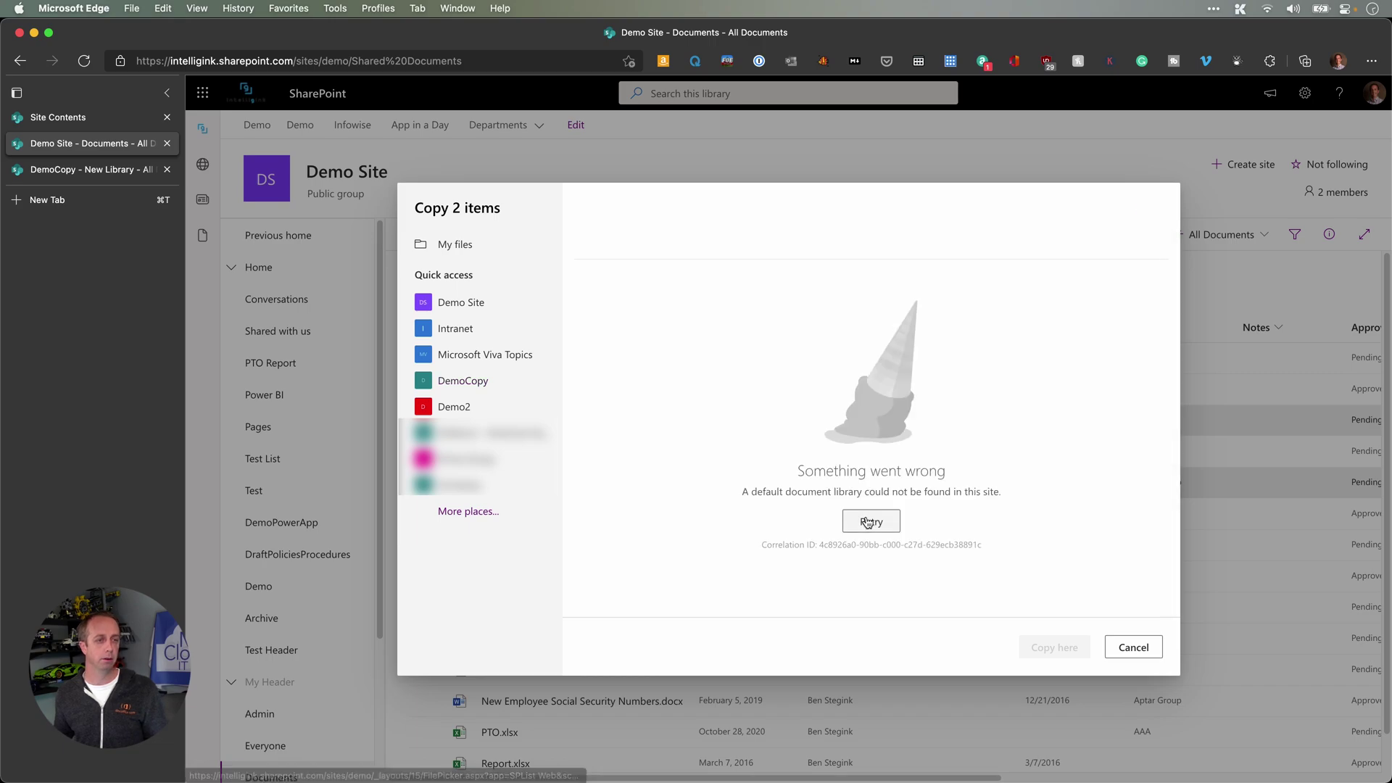
{"action": "left_click", "coordinate": [867, 521]}
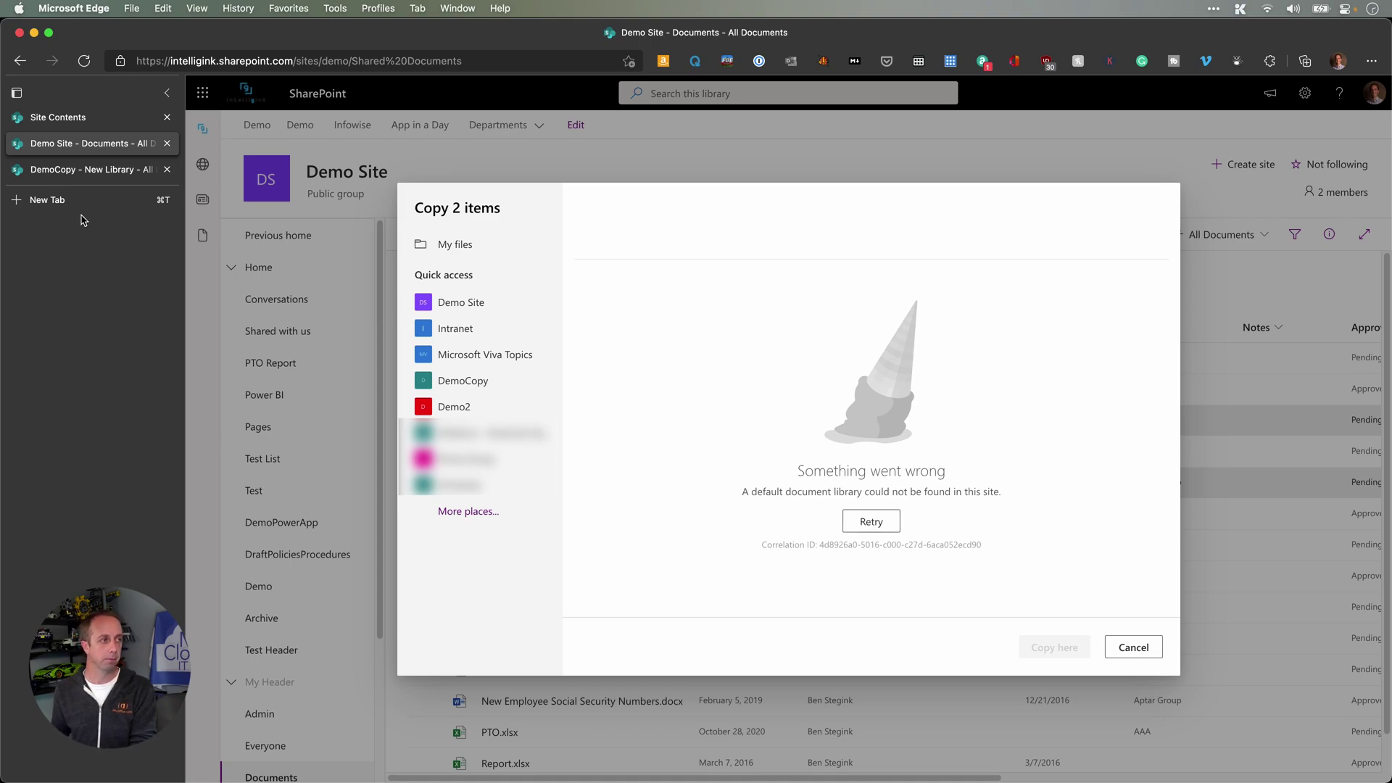
{"action": "left_click", "coordinate": [104, 172]}
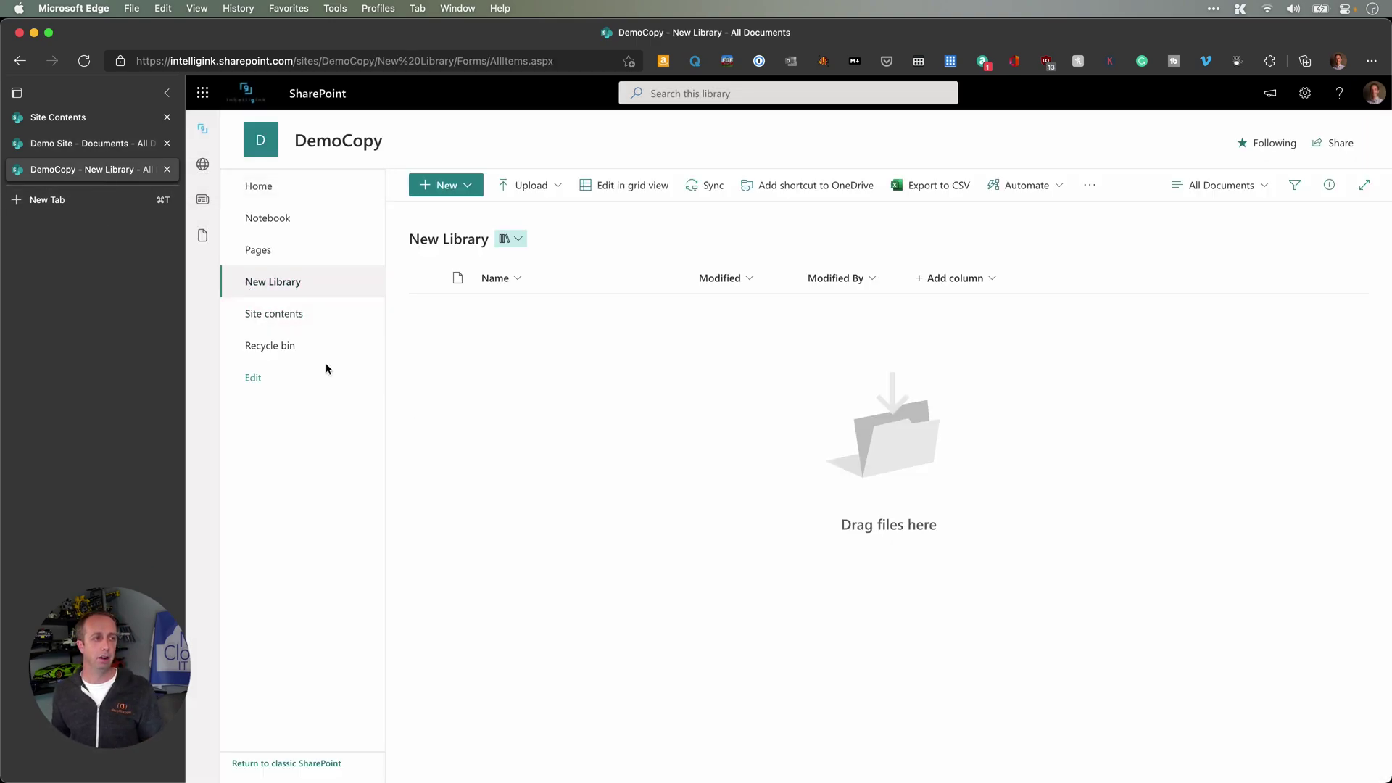
- Create a second DemoCopy library named 'Shared Documents', check the library list, and go back to Demo Site
{"action": "left_click", "coordinate": [286, 327]}
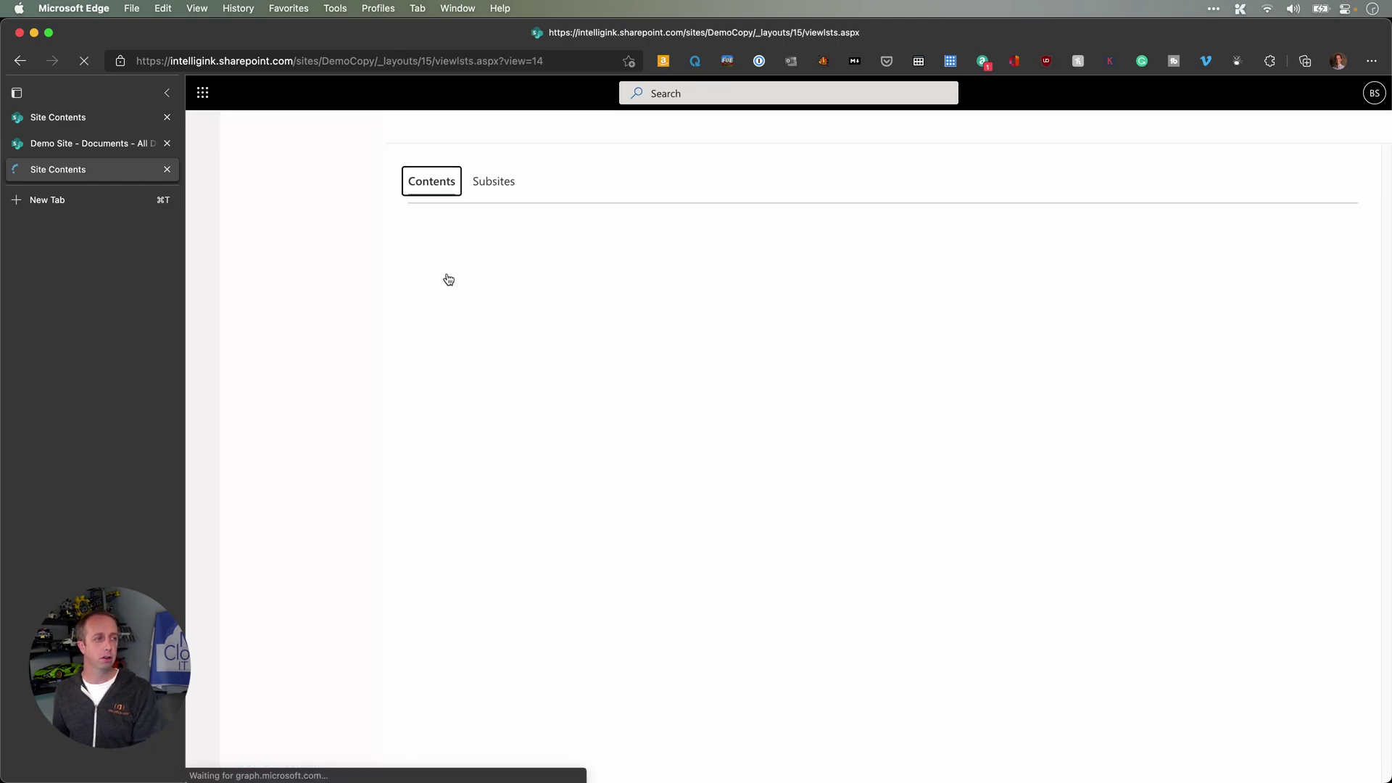
{"action": "left_click", "coordinate": [438, 190]}
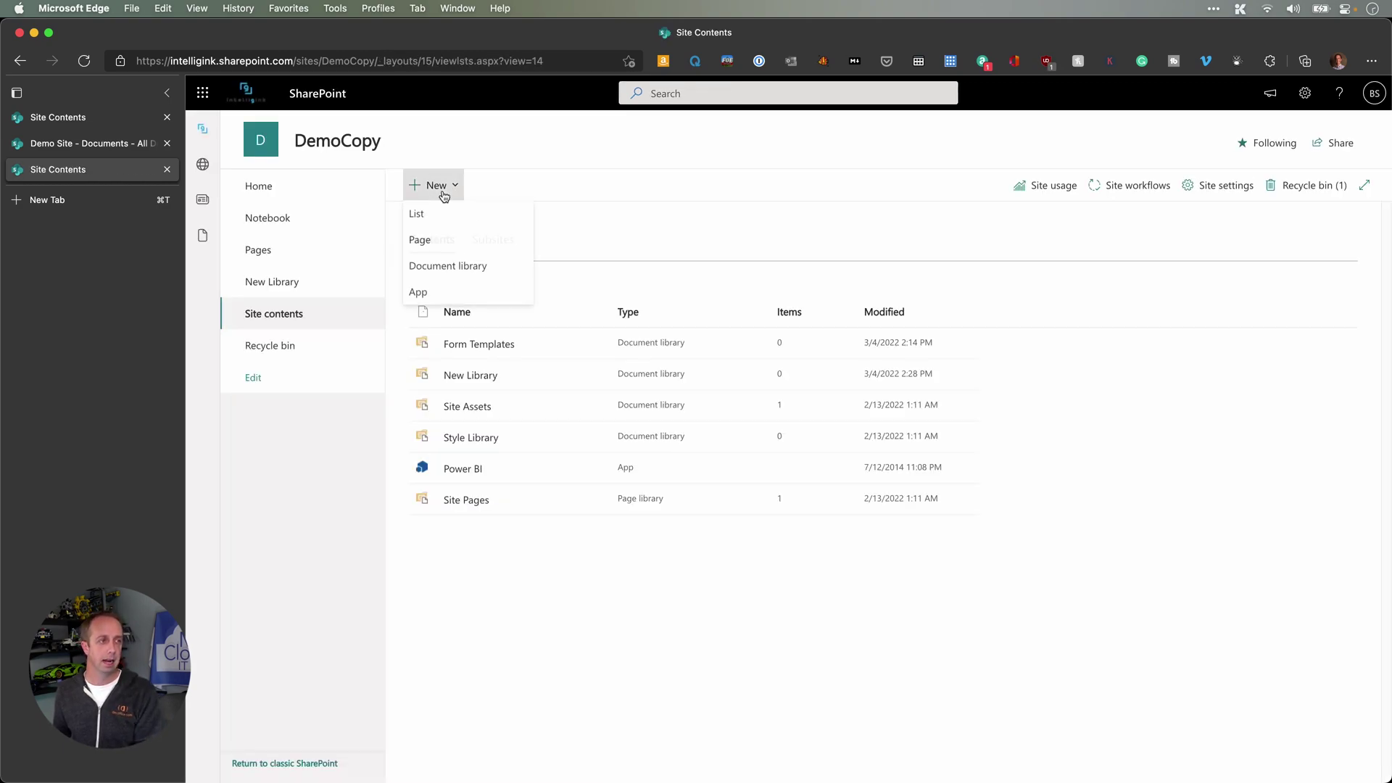
{"action": "left_click", "coordinate": [433, 265]}
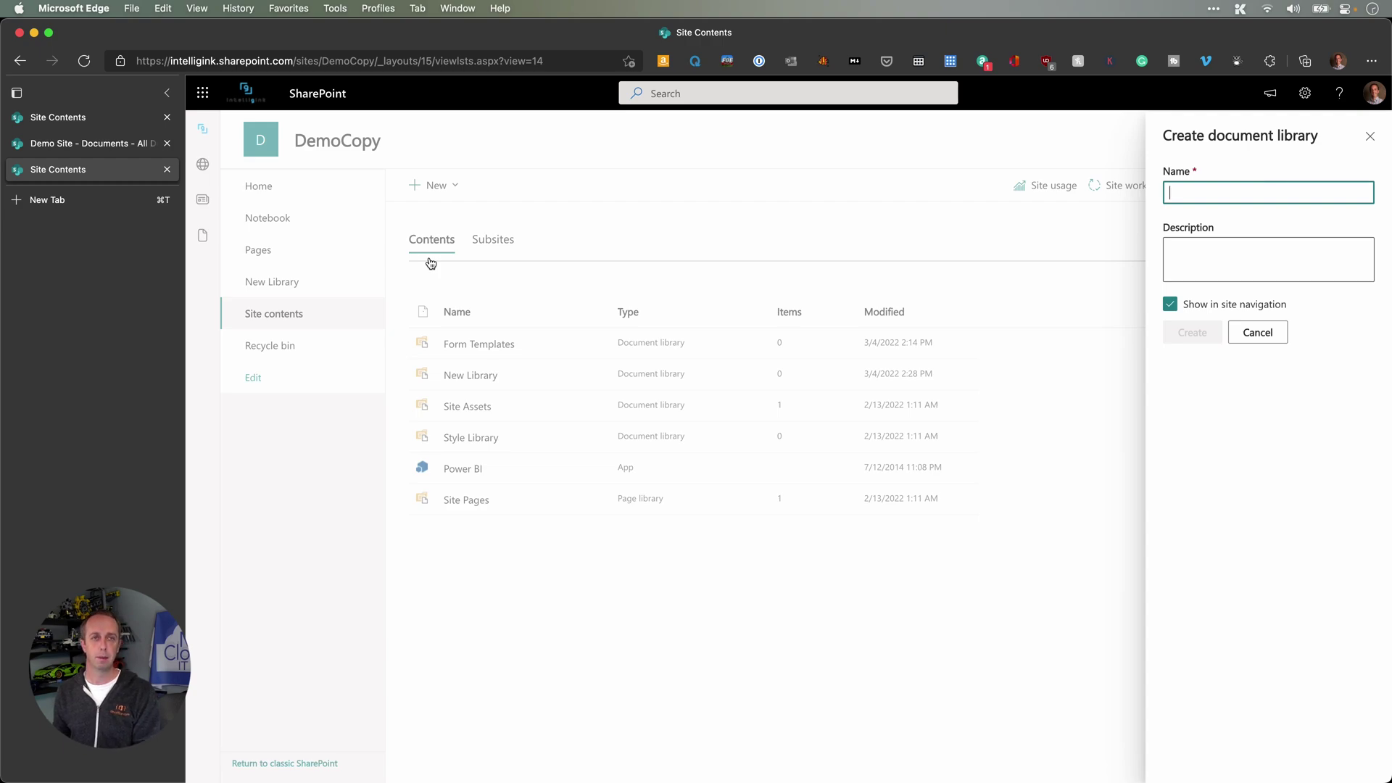
{"action": "type", "text": "Share"}
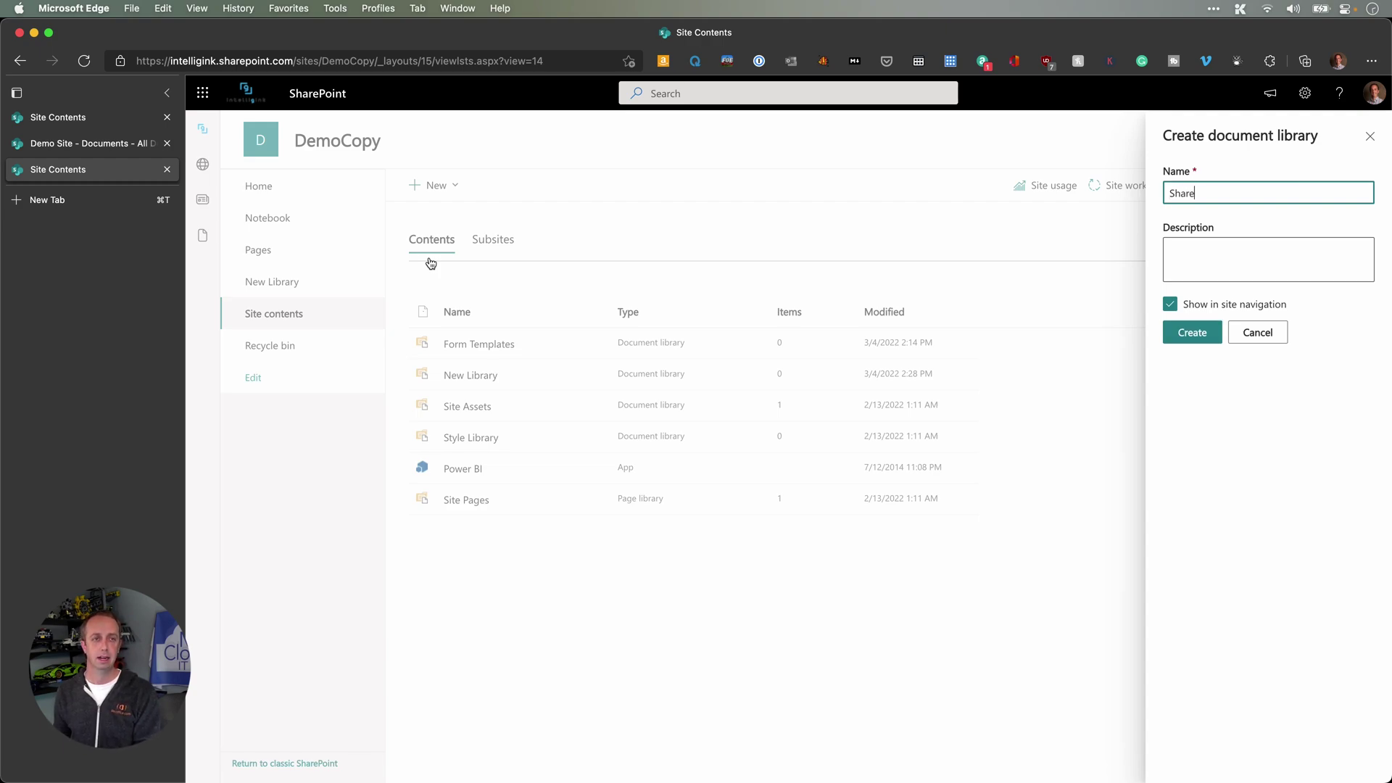
{"action": "type", "text": "d Docum"}
{"action": "key", "text": "BackSpace"}
{"action": "key", "text": "BackSpace"}
{"action": "key", "text": "BackSpace"}
{"action": "key", "text": "BackSpace"}
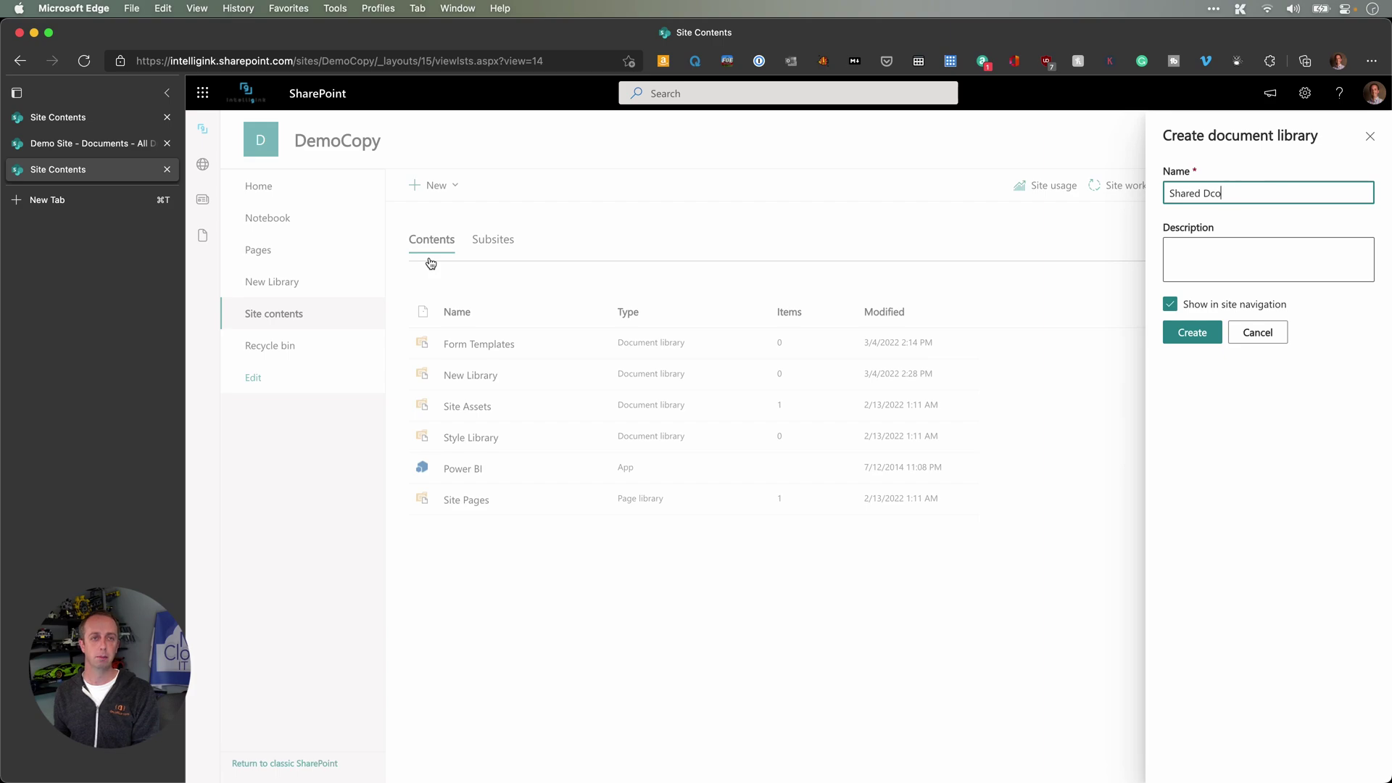
{"action": "type", "text": "ocuments"}
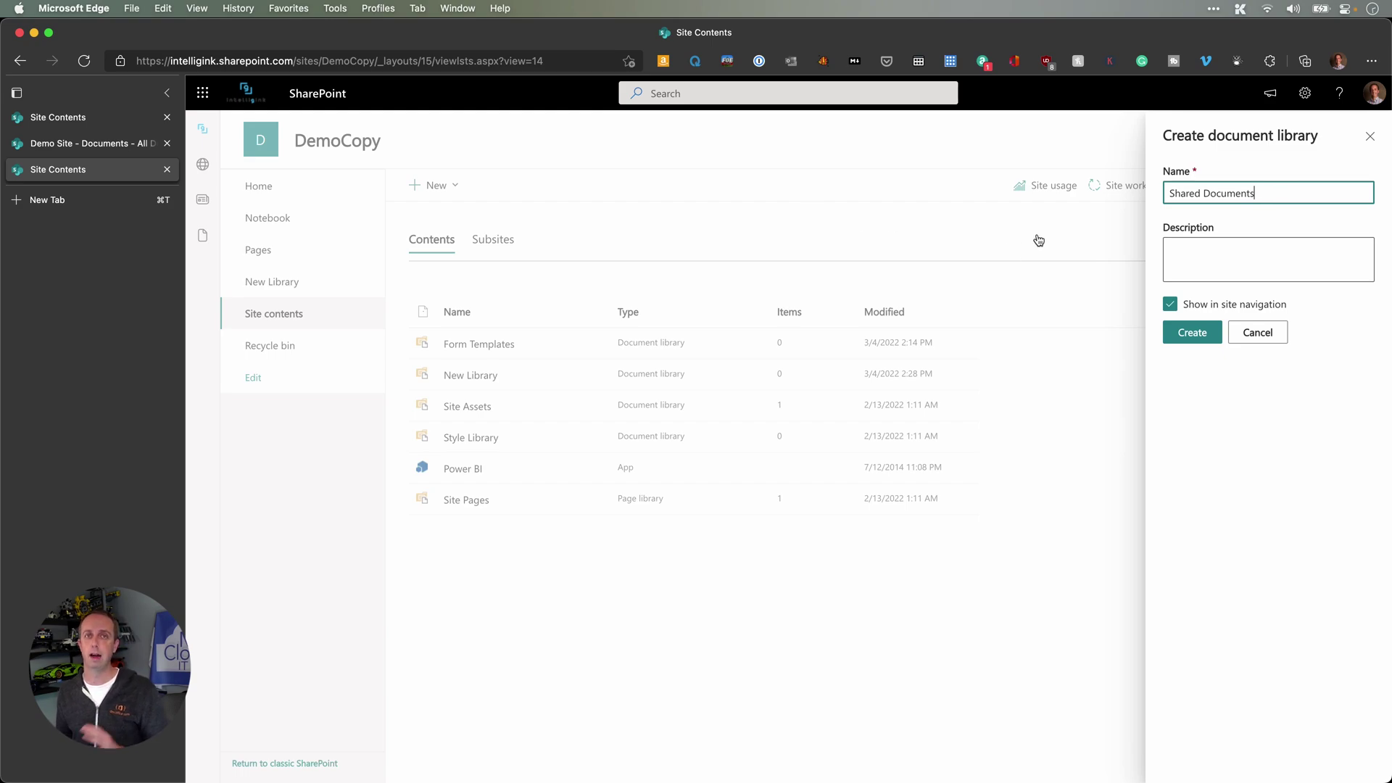
{"action": "left_click", "coordinate": [1176, 337]}
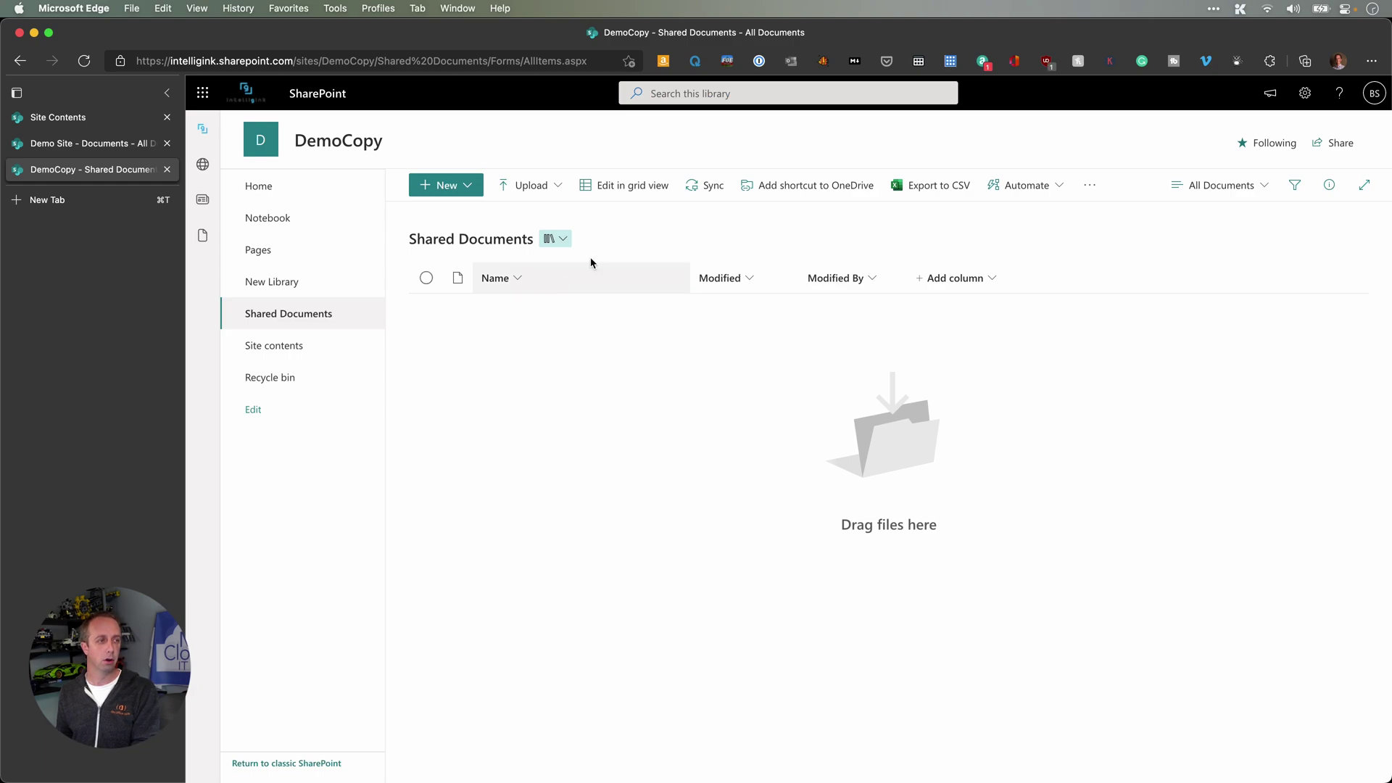
{"action": "left_click", "coordinate": [567, 246]}
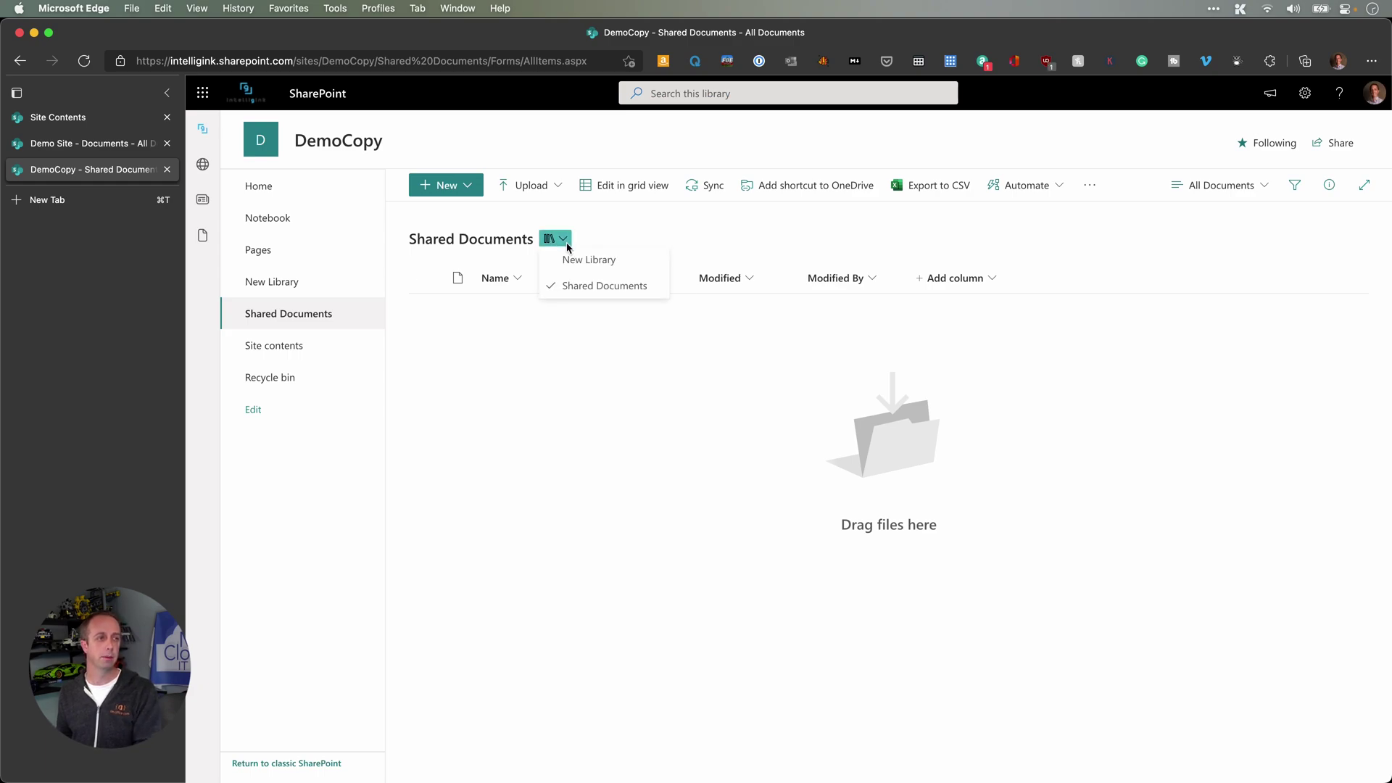
{"action": "left_click", "coordinate": [61, 148]}
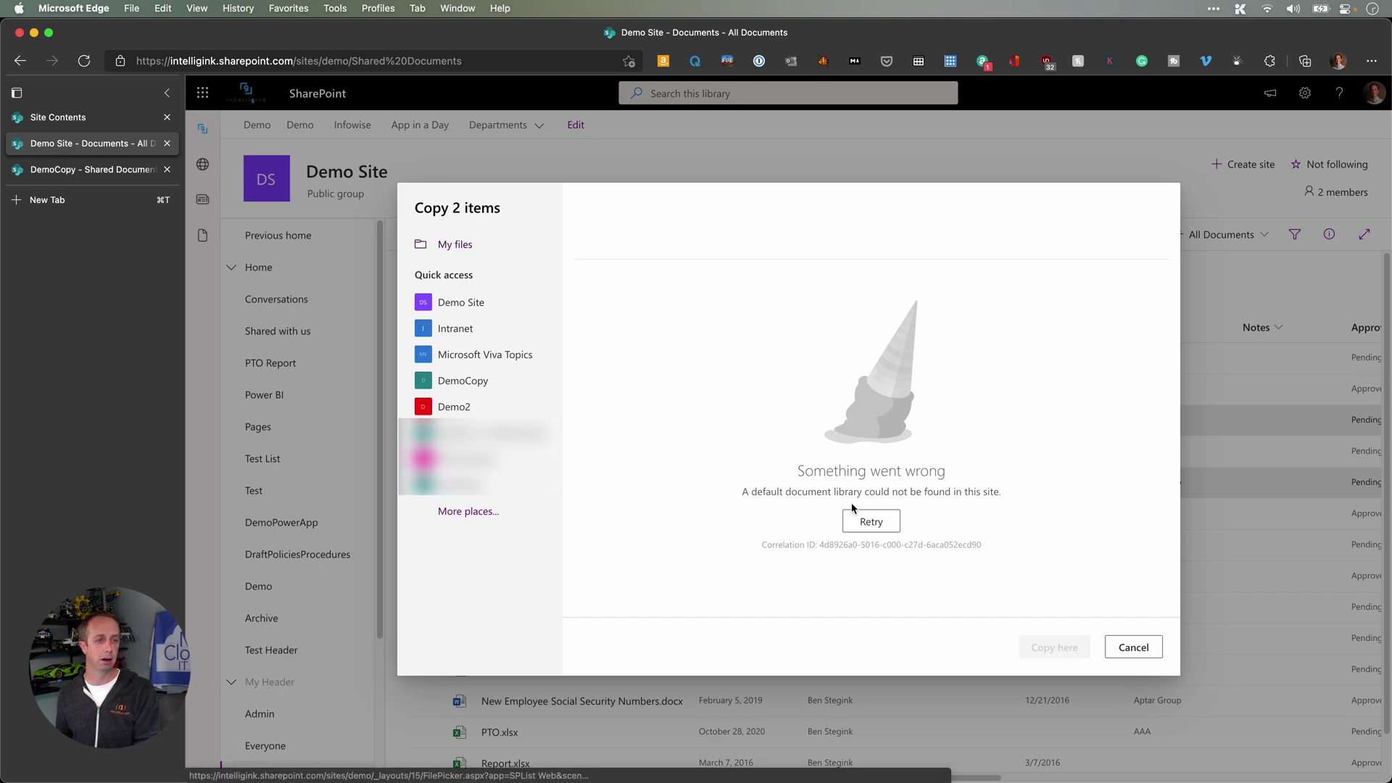
- Retry DemoCopy in the copy dialog, then return to DemoCopy's Shared Documents page
{"action": "left_click", "coordinate": [868, 520]}
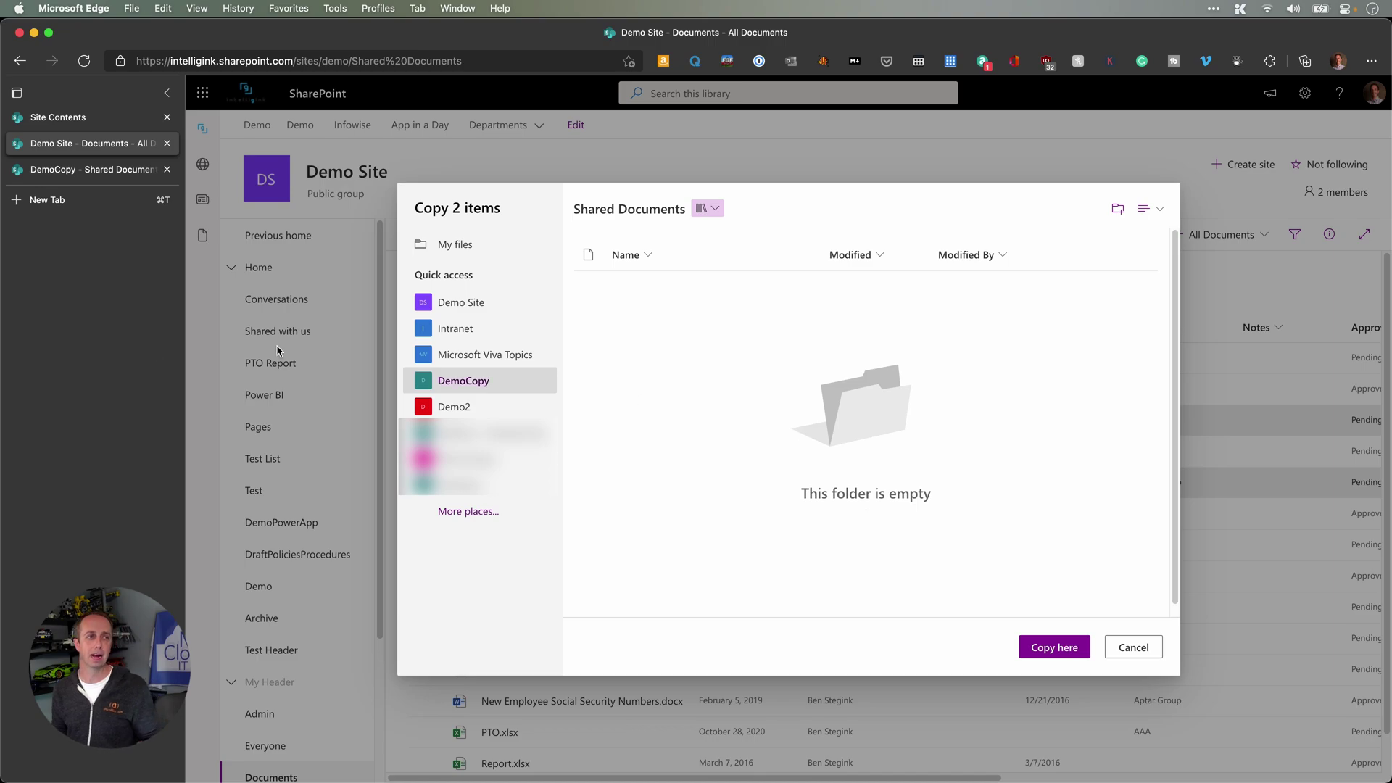
{"action": "left_click", "coordinate": [93, 178]}
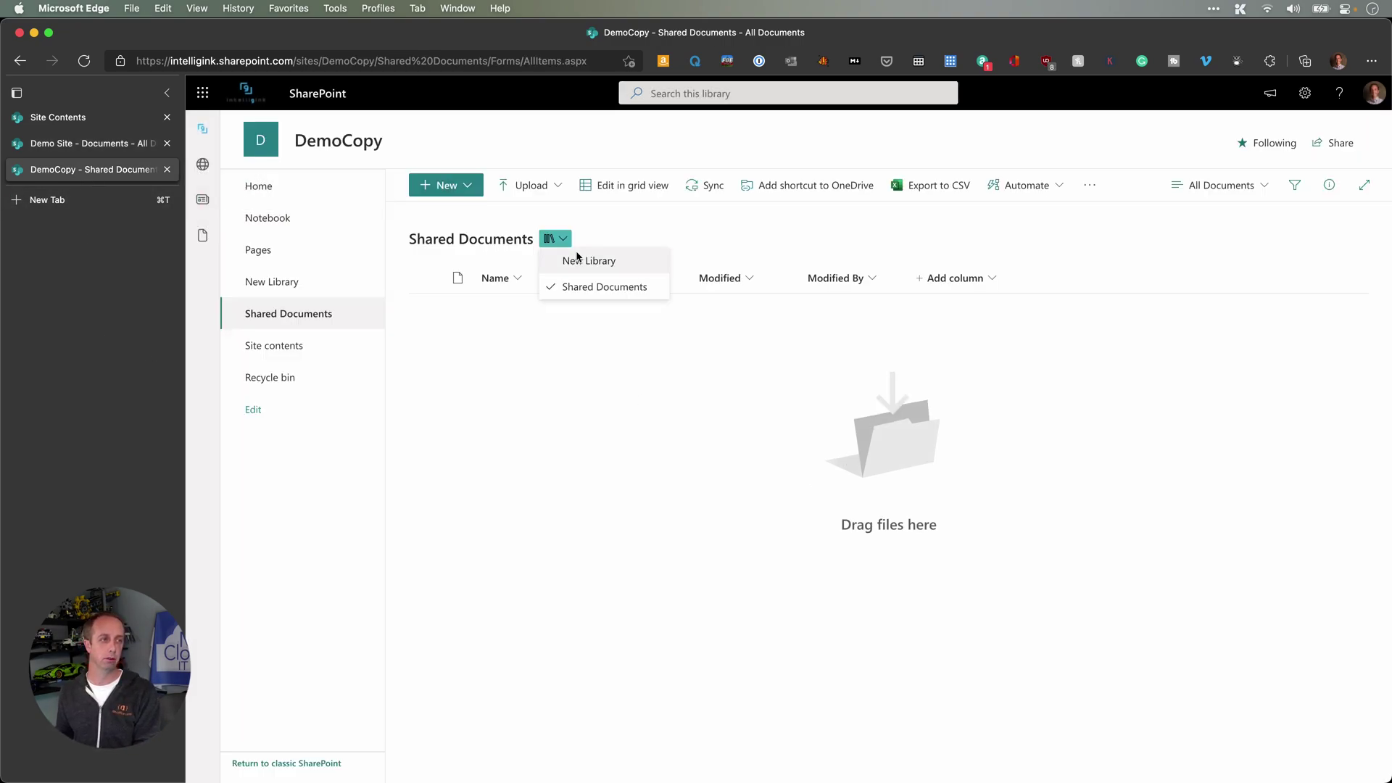
{"action": "left_click", "coordinate": [709, 397]}
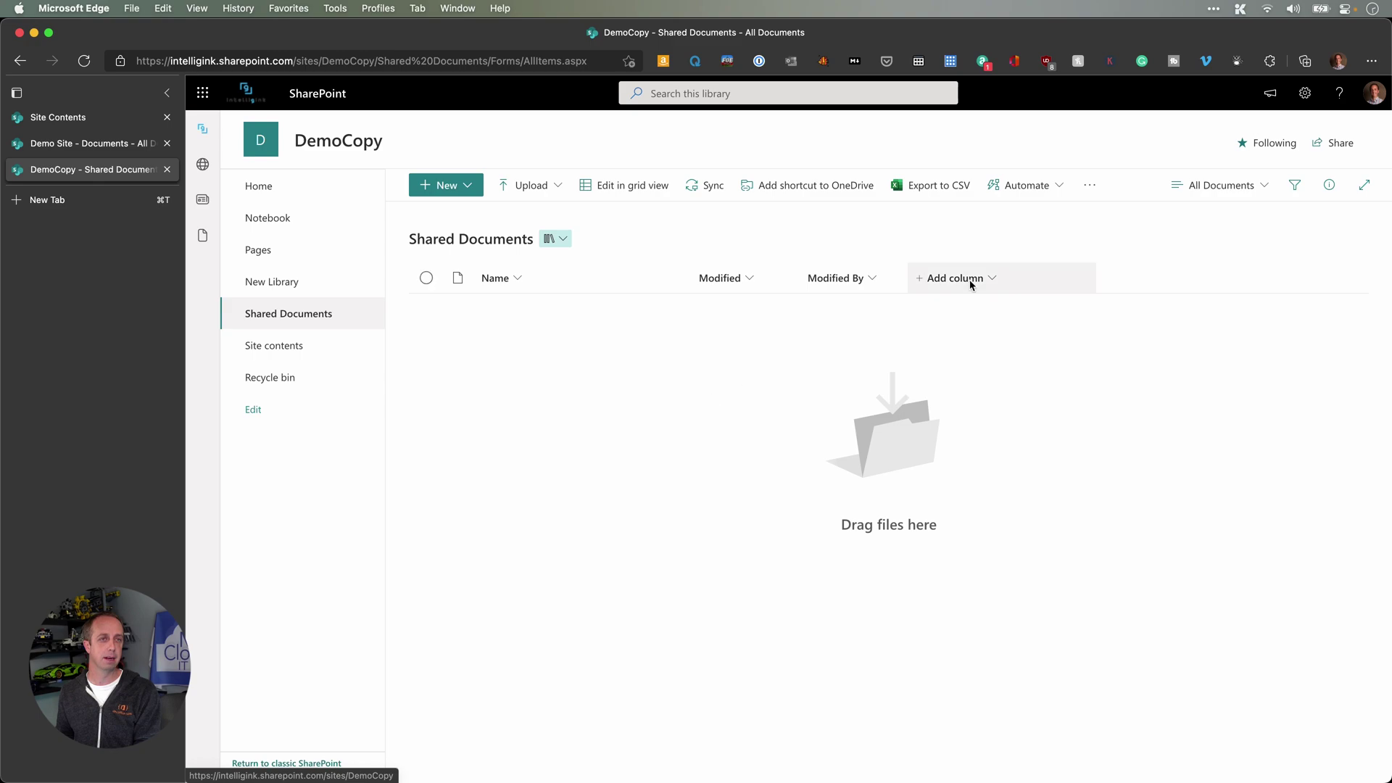
- In Shared Documents' library settings, replace the name with 'Some Other Library'
{"action": "left_click", "coordinate": [1305, 96]}
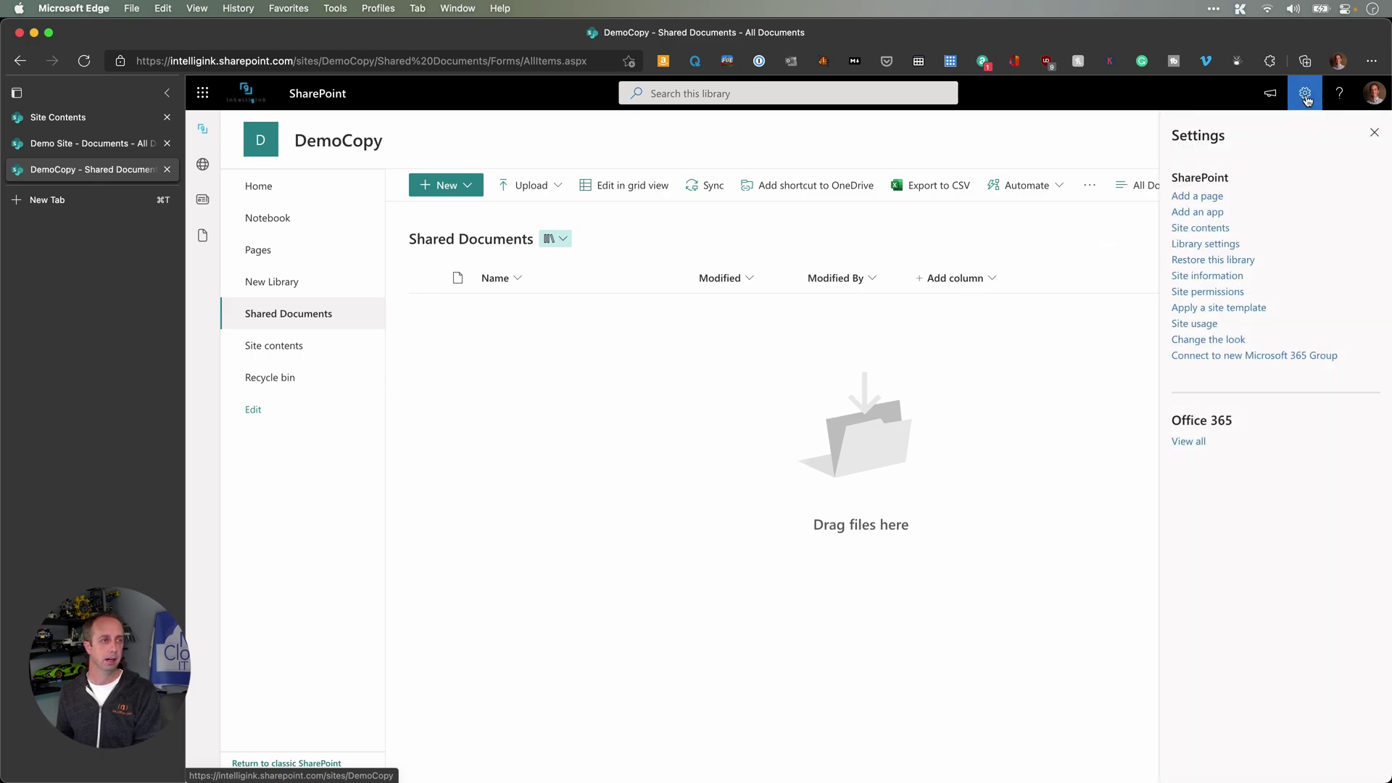
{"action": "left_click", "coordinate": [1205, 243]}
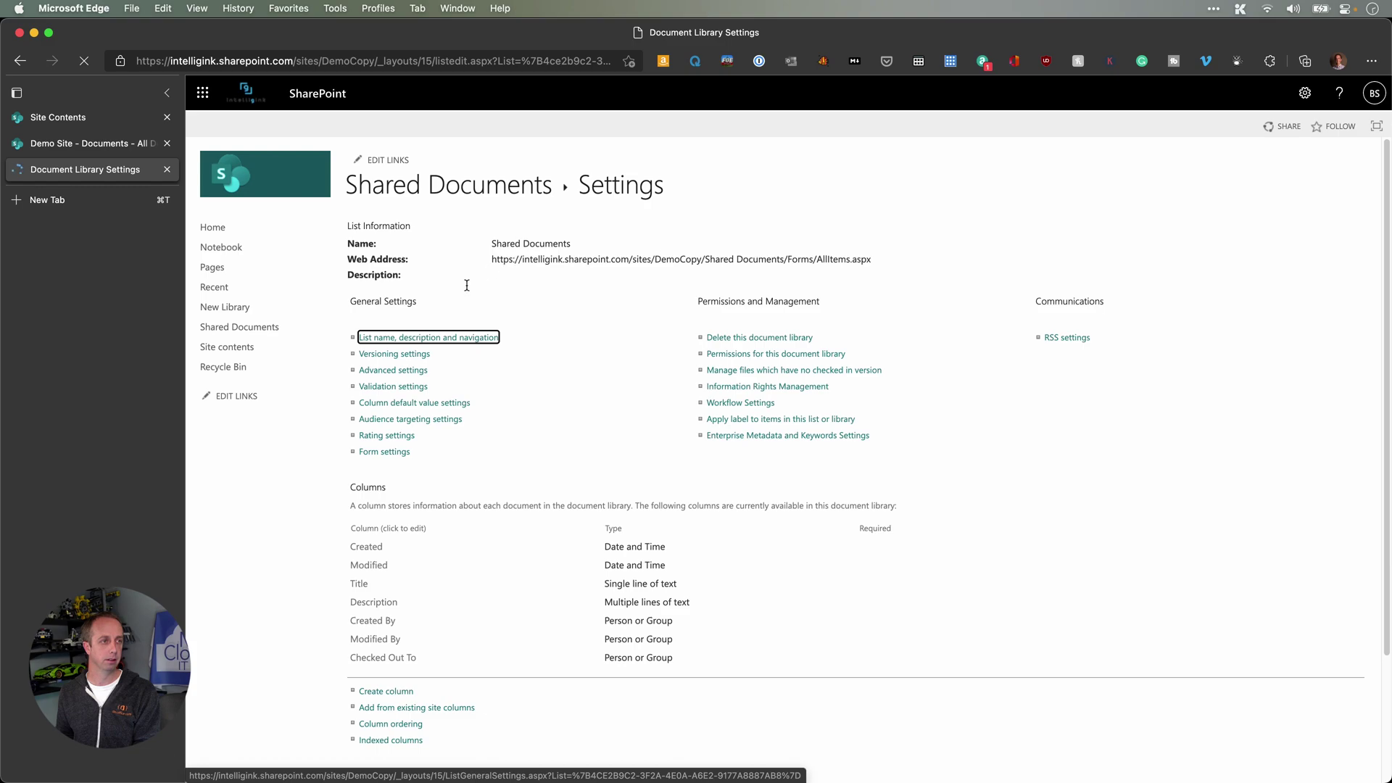
{"action": "left_click", "coordinate": [422, 337]}
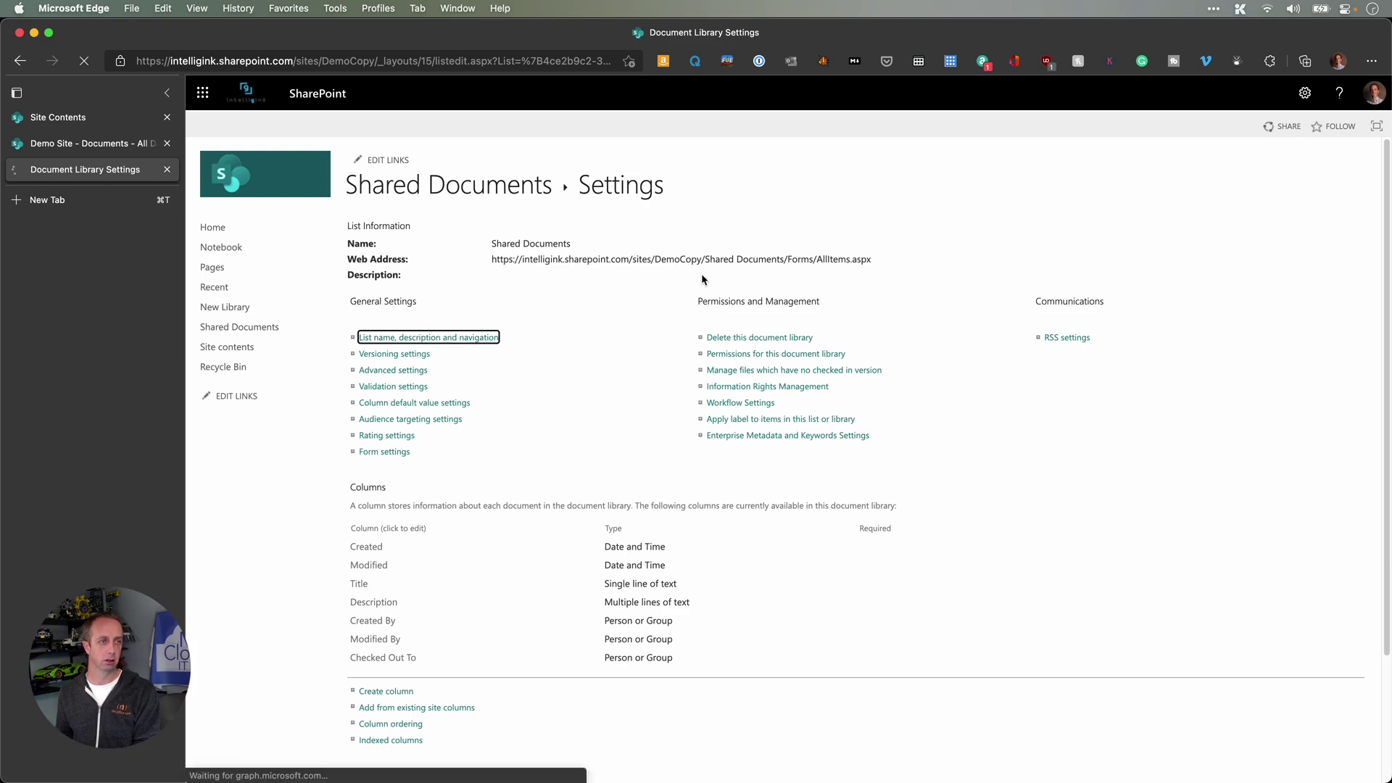
{"action": "triple_click", "coordinate": [611, 243]}
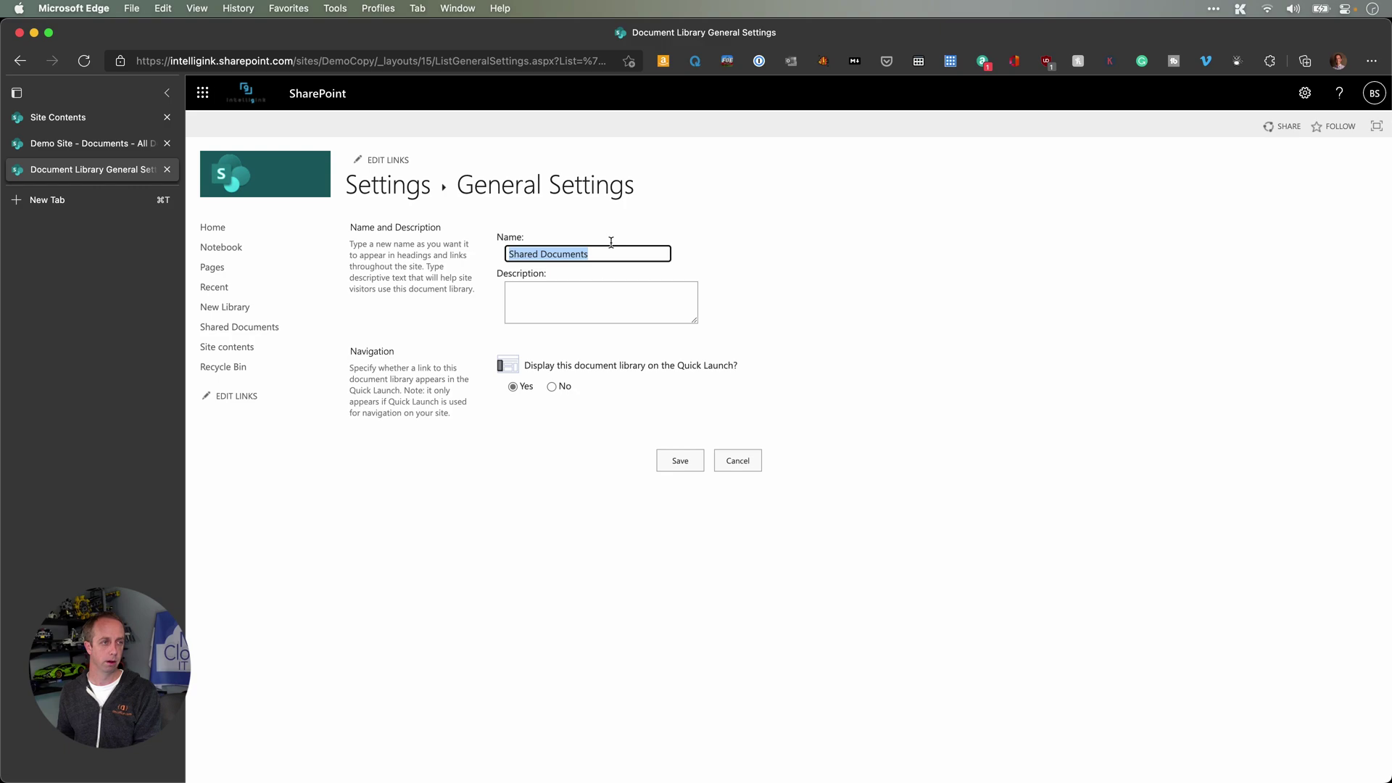
{"action": "type", "text": "Some Ohter"}
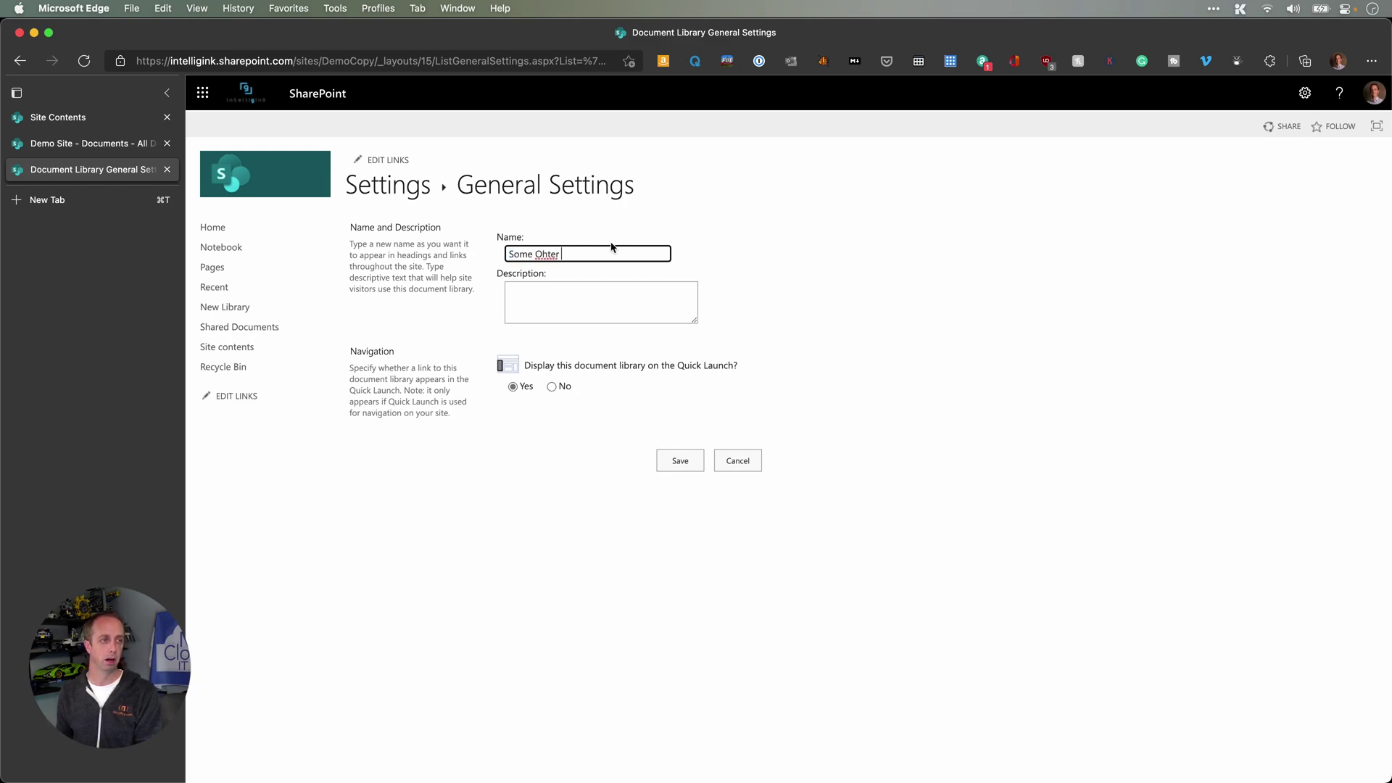
{"action": "key", "text": "BackSpace"}
{"action": "key", "text": "BackSpace"}
{"action": "key", "text": "BackSpace"}
{"action": "key", "text": "BackSpace"}
{"action": "type", "text": "ther Libra"}
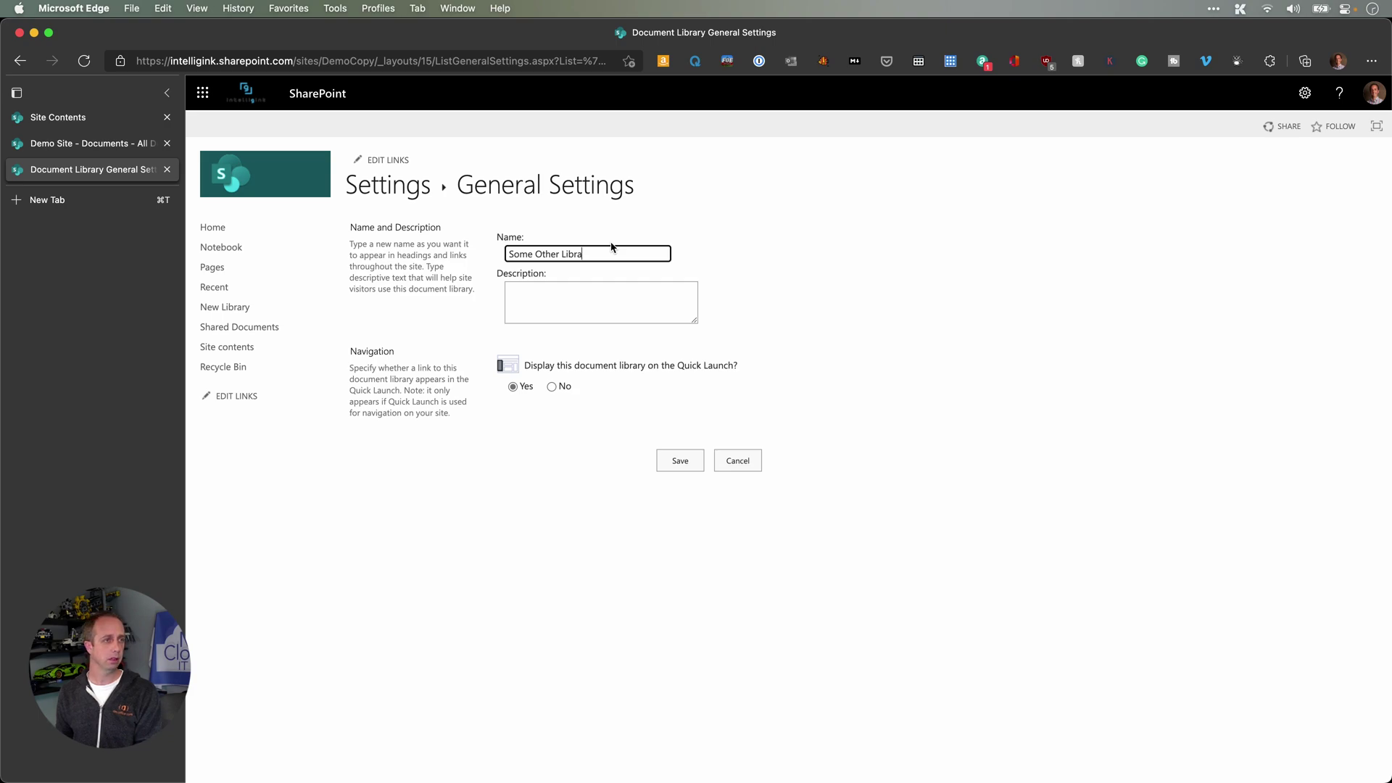
{"action": "type", "text": "ry"}
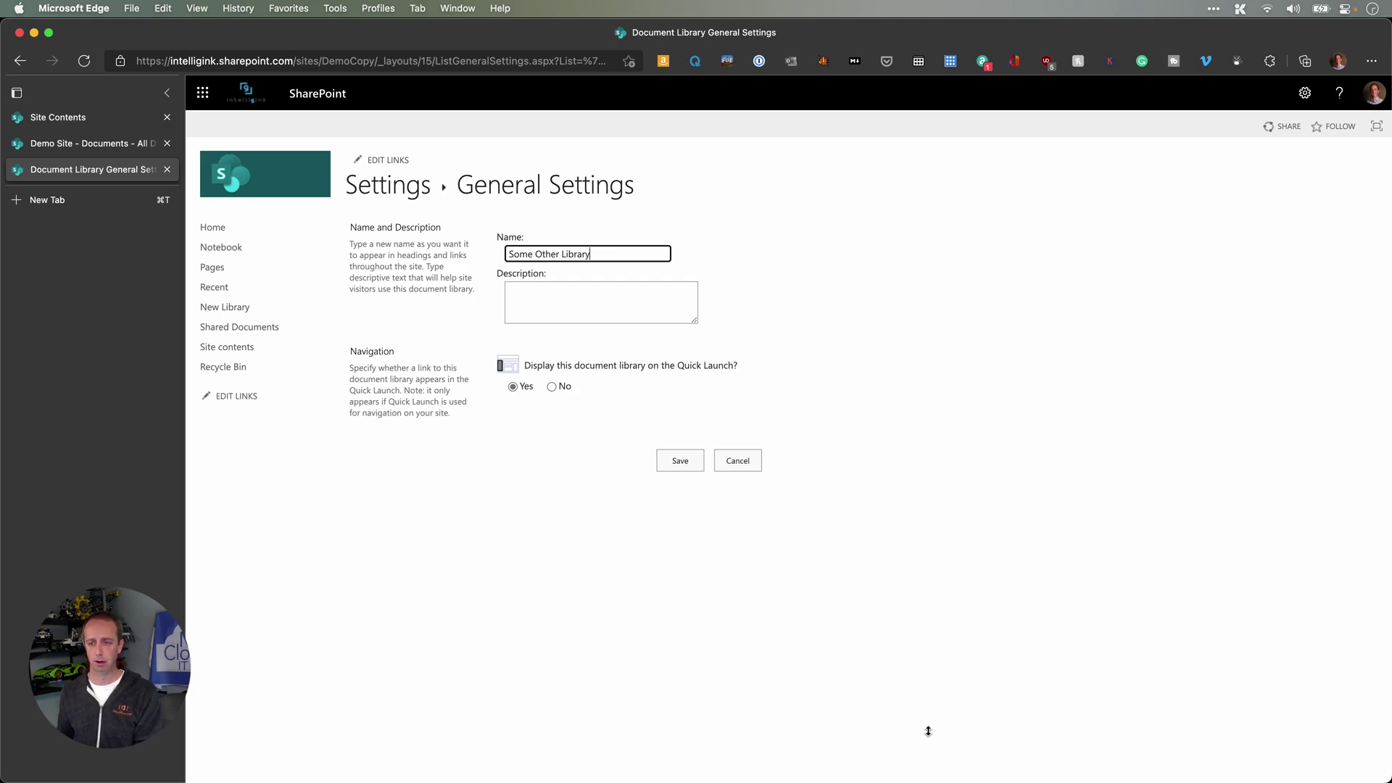
- Save the 'Some Other Library' name and inspect the library's web address
{"action": "left_click", "coordinate": [679, 468]}
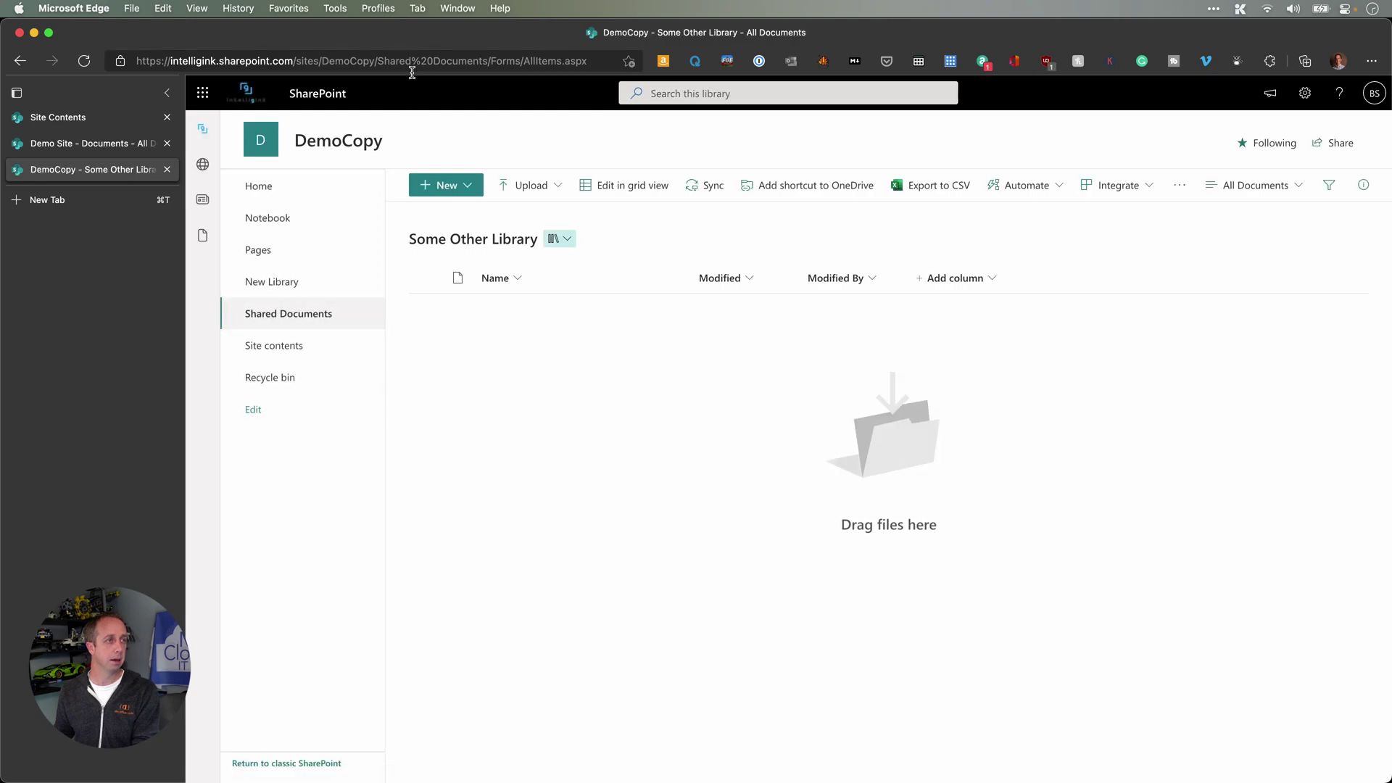
{"action": "double_click", "coordinate": [419, 62]}
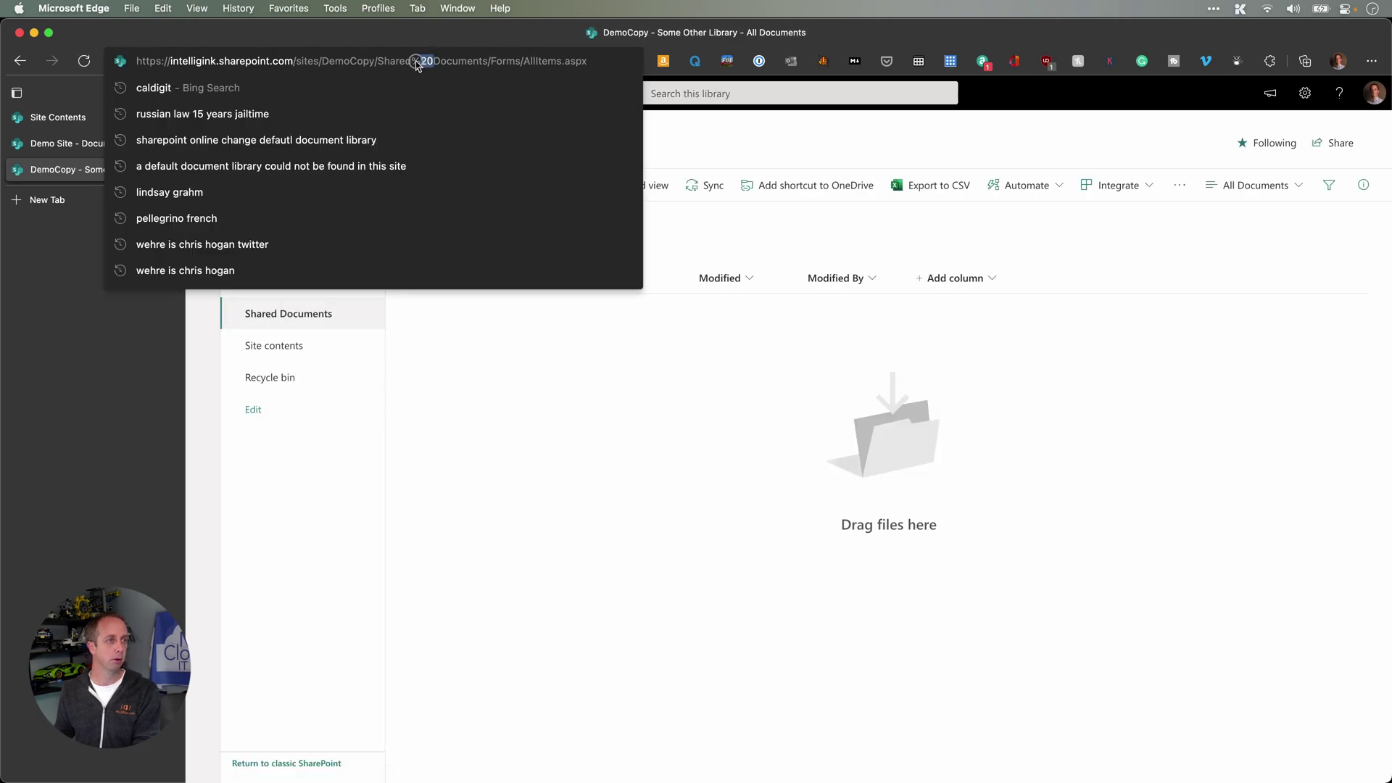
{"action": "left_click", "coordinate": [483, 330]}
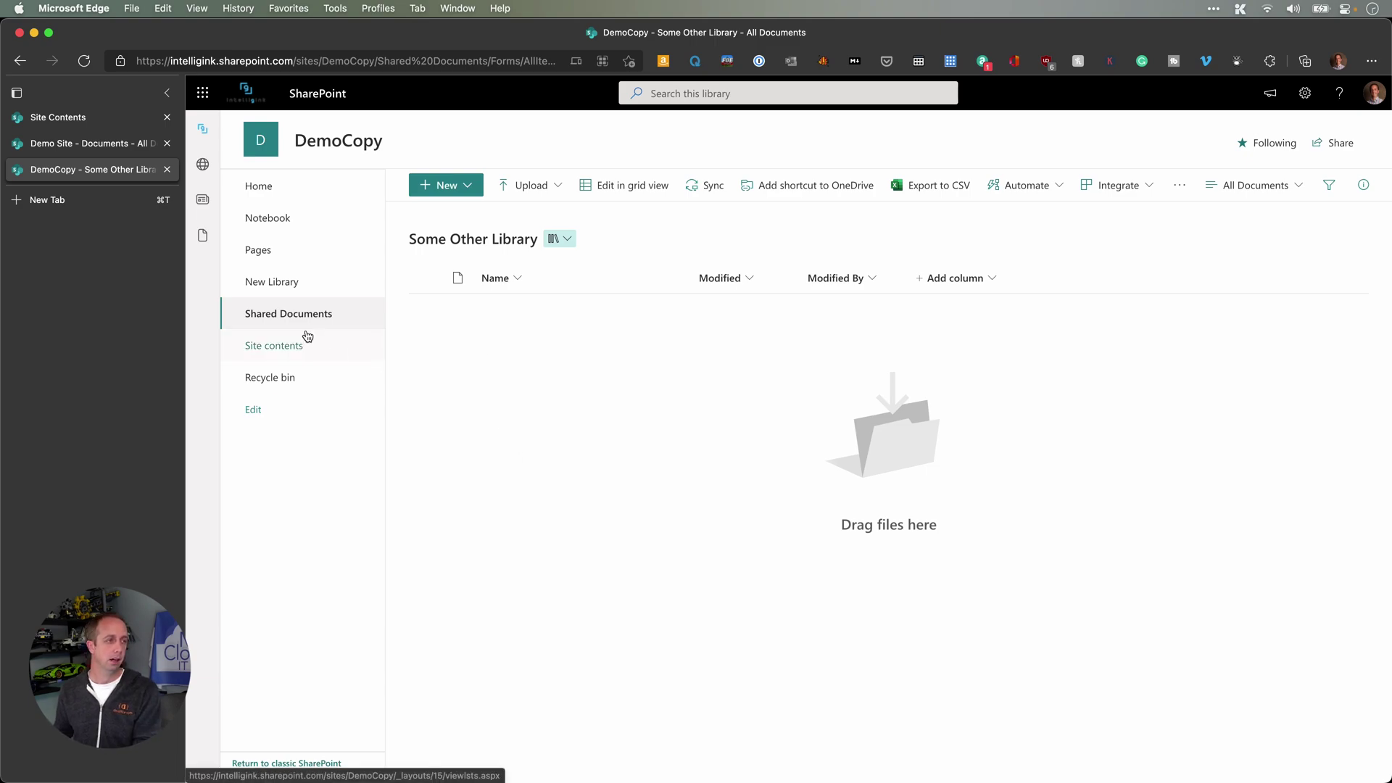
- In Demo Site's copy dialog, browse Demo Site and then DemoCopy as destinations
{"action": "left_click", "coordinate": [93, 144]}
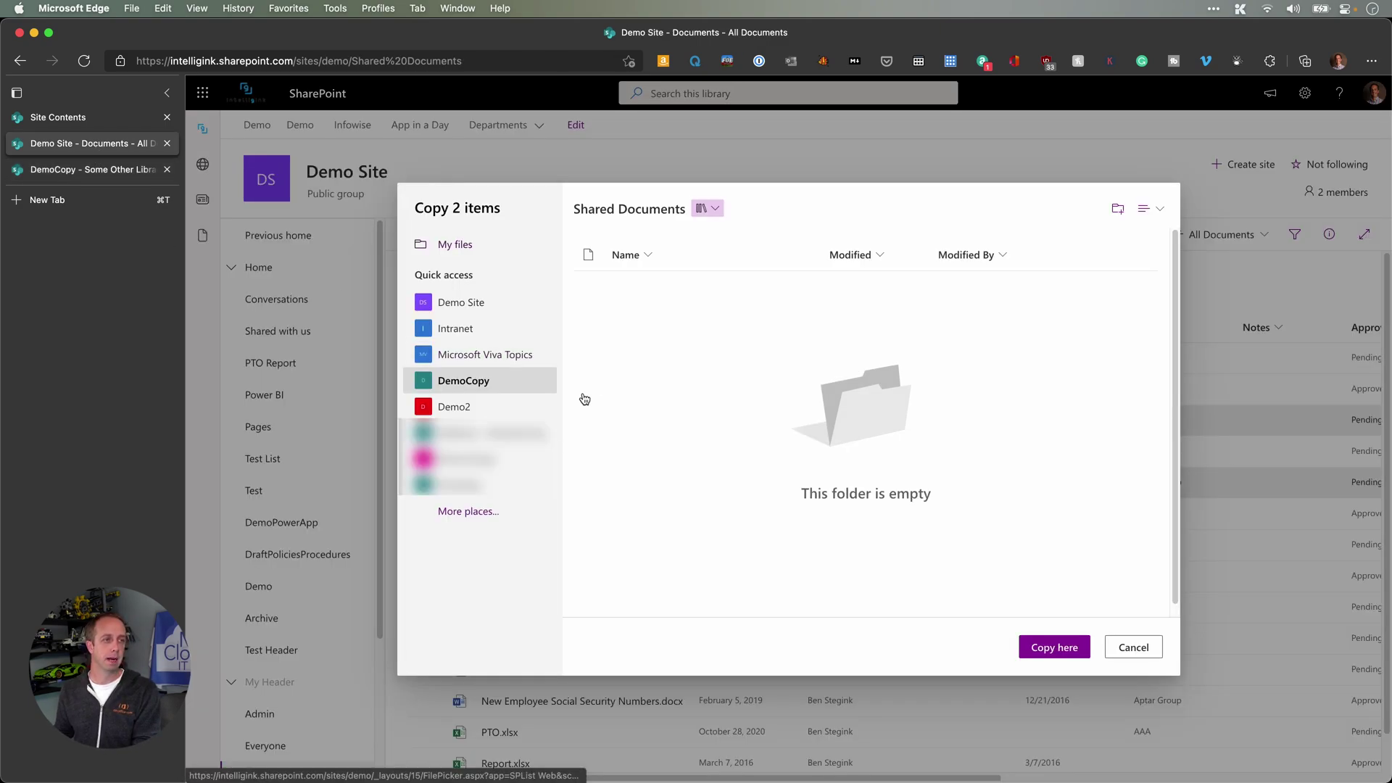
{"action": "left_click", "coordinate": [461, 302]}
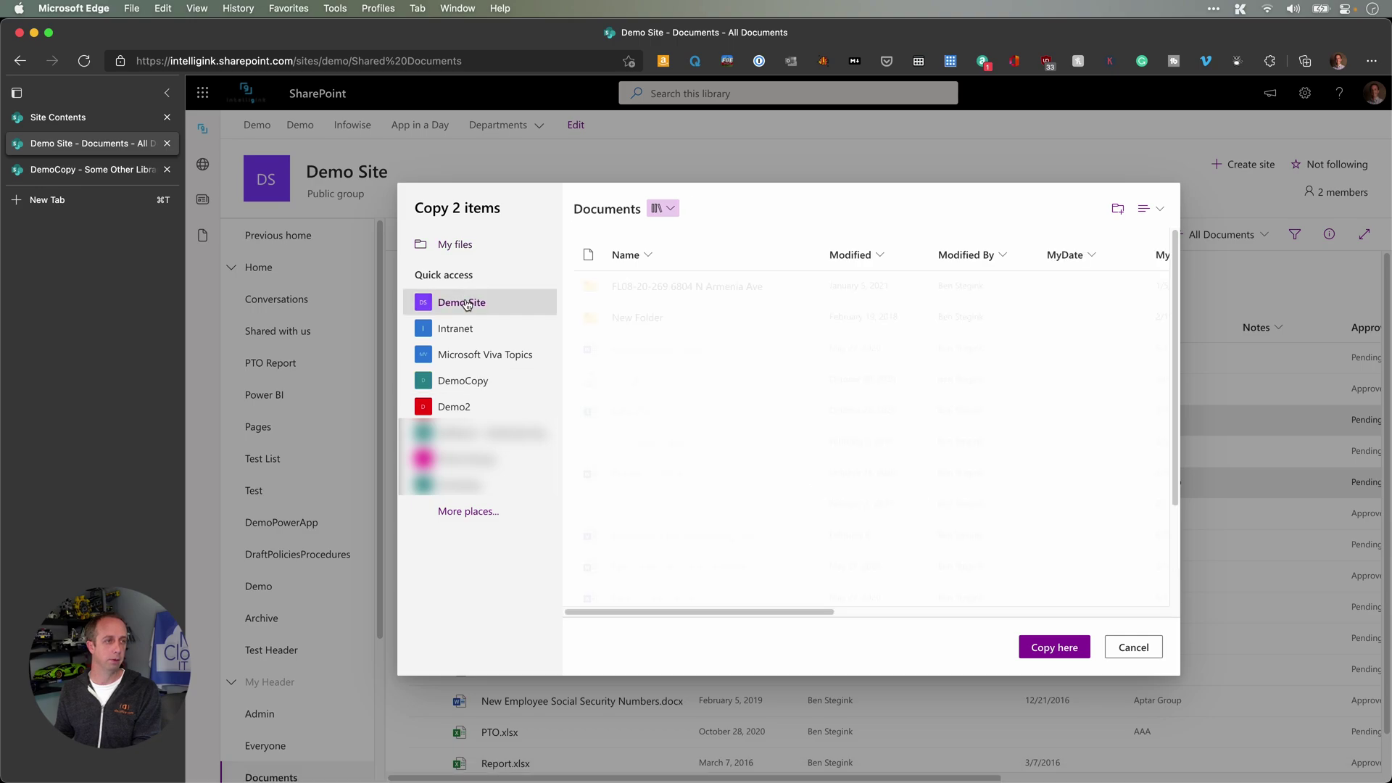
{"action": "left_click", "coordinate": [463, 379]}
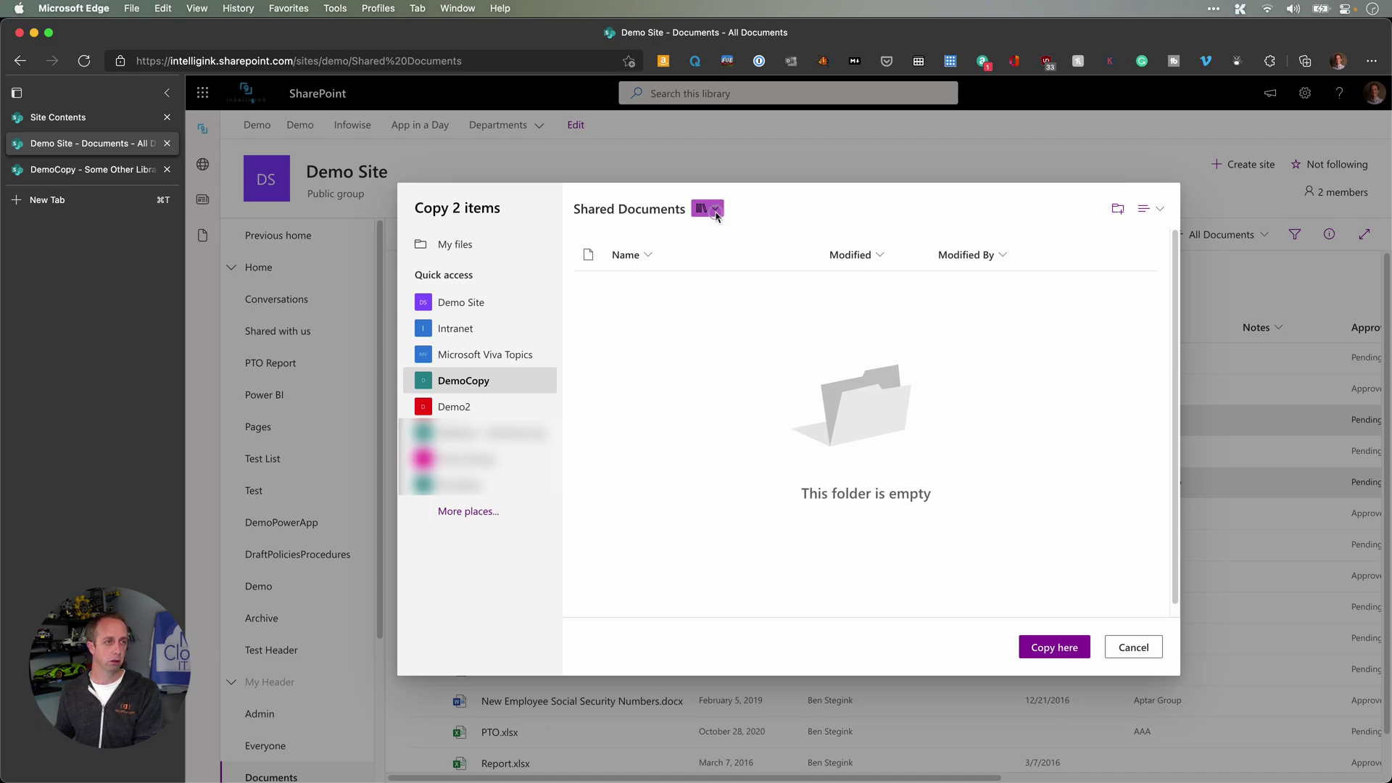
- Restart Copy to, choose DemoCopy, and list its libraries Some Other Library and New Library
{"action": "left_click", "coordinate": [1109, 647]}
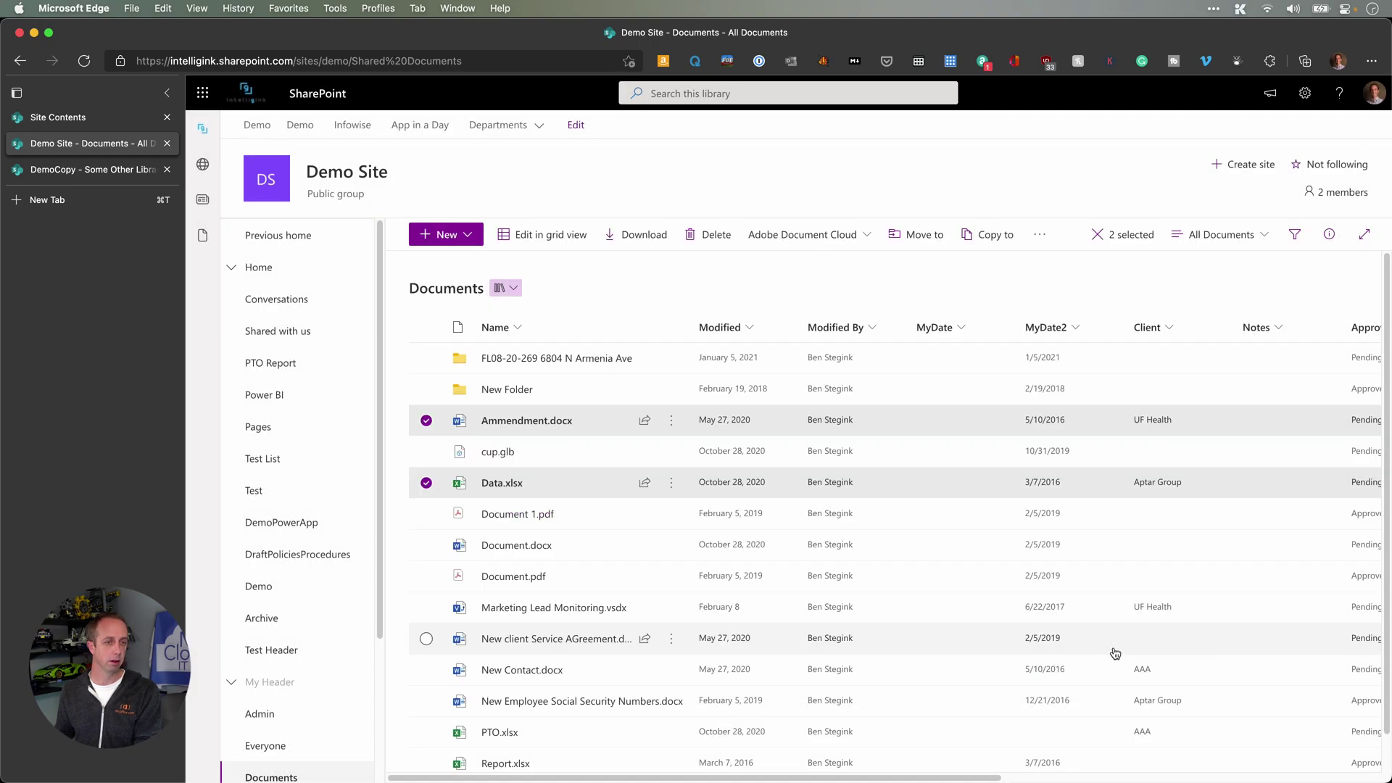
{"action": "left_click", "coordinate": [1000, 234]}
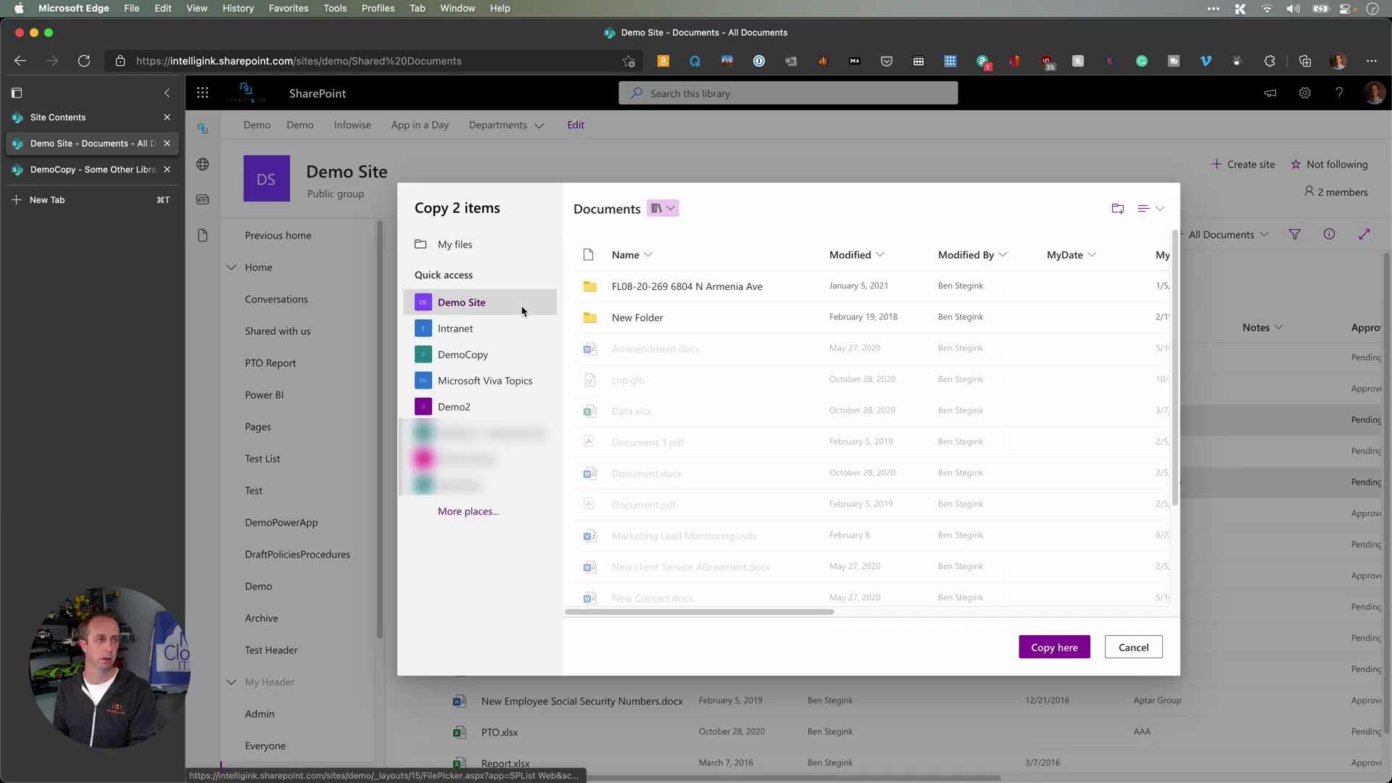
{"action": "left_click", "coordinate": [462, 355]}
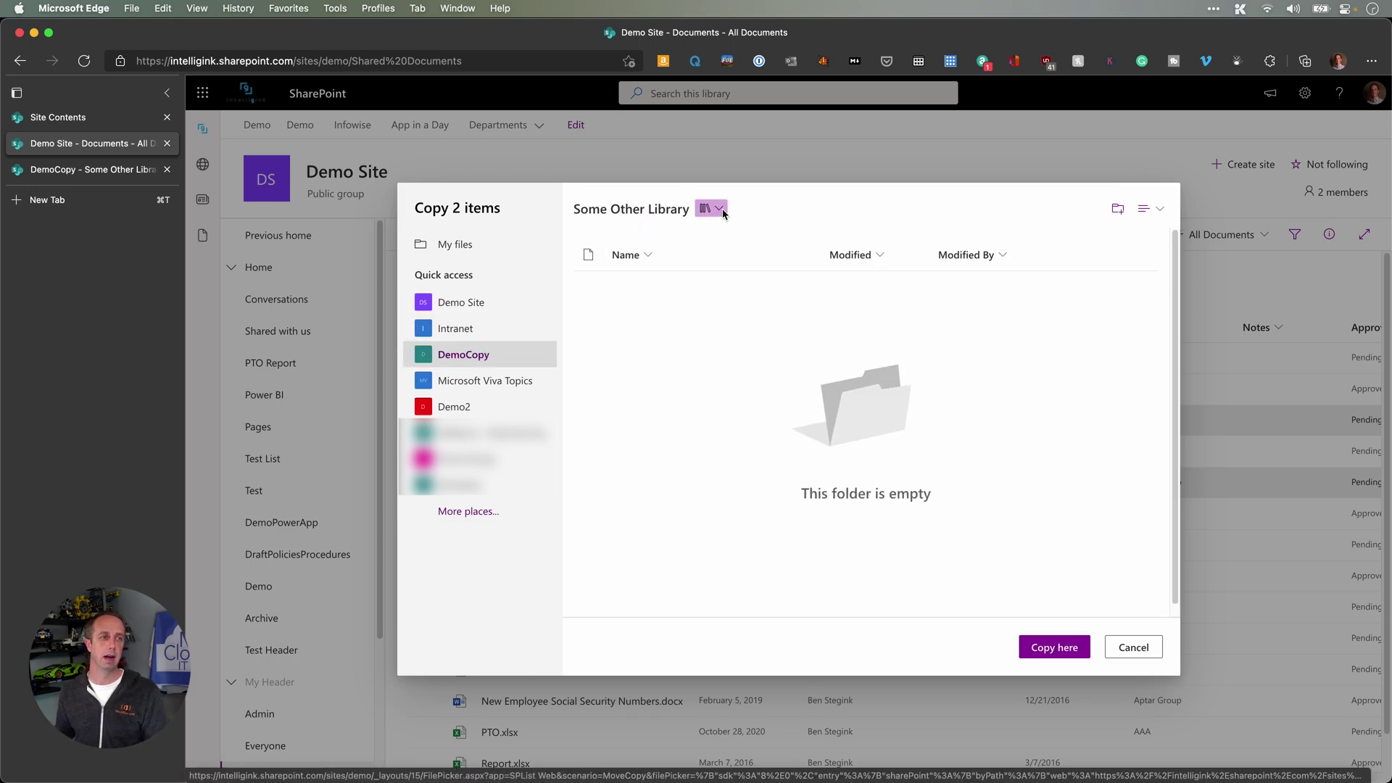
{"action": "left_click", "coordinate": [722, 211]}
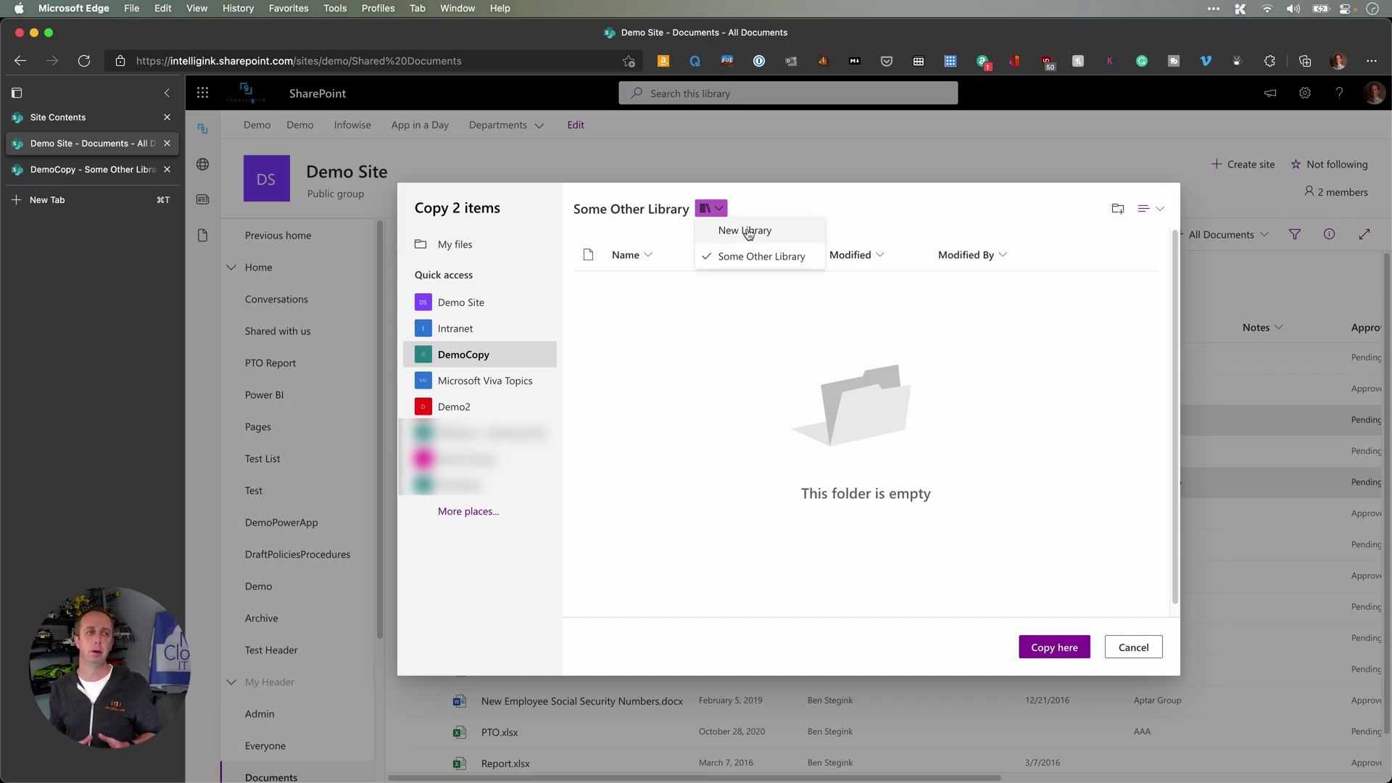
- Choose DemoCopy's New Library as the destination for the two files in the Copy dialog
{"action": "left_click", "coordinate": [747, 233]}
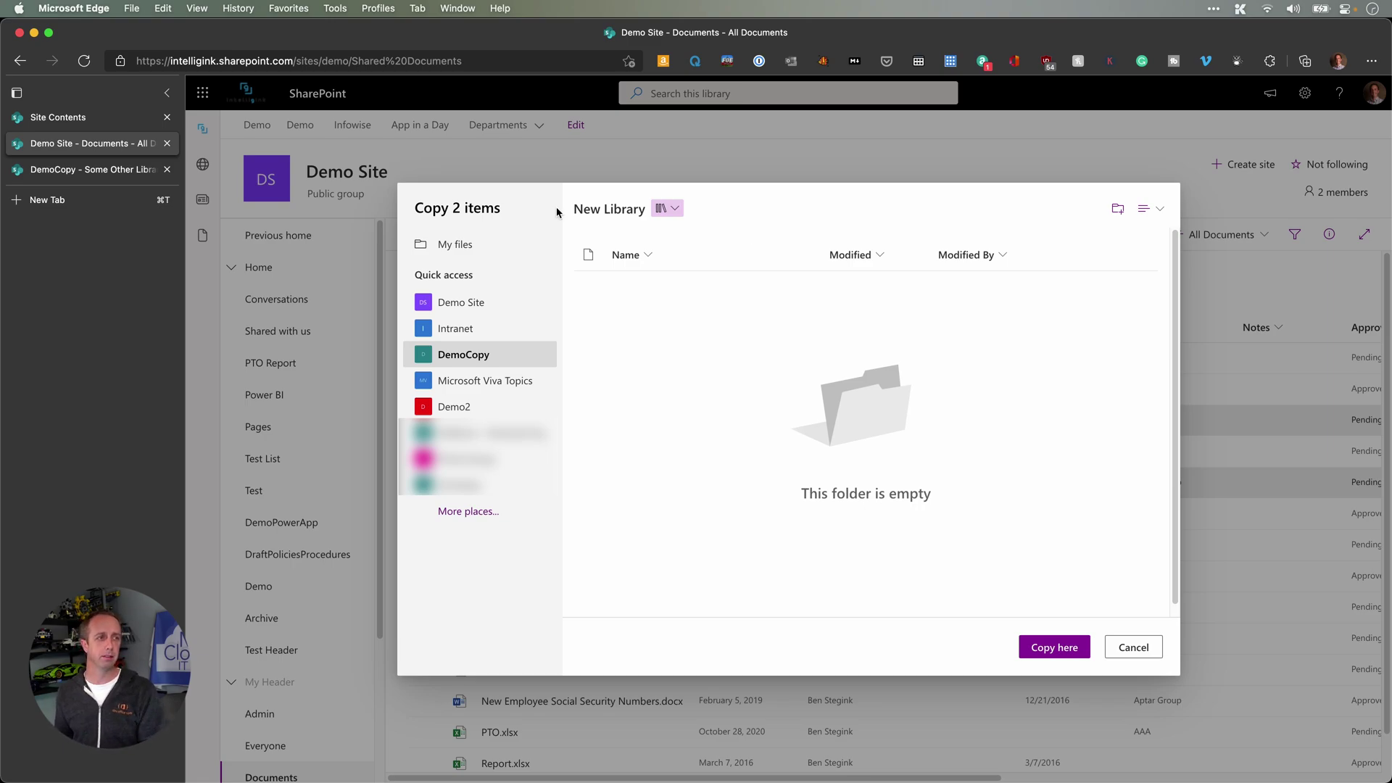
- Open a new Edge tab and go to the Demo Team SharePoint site's teams URL
{"action": "left_click", "coordinate": [60, 200]}
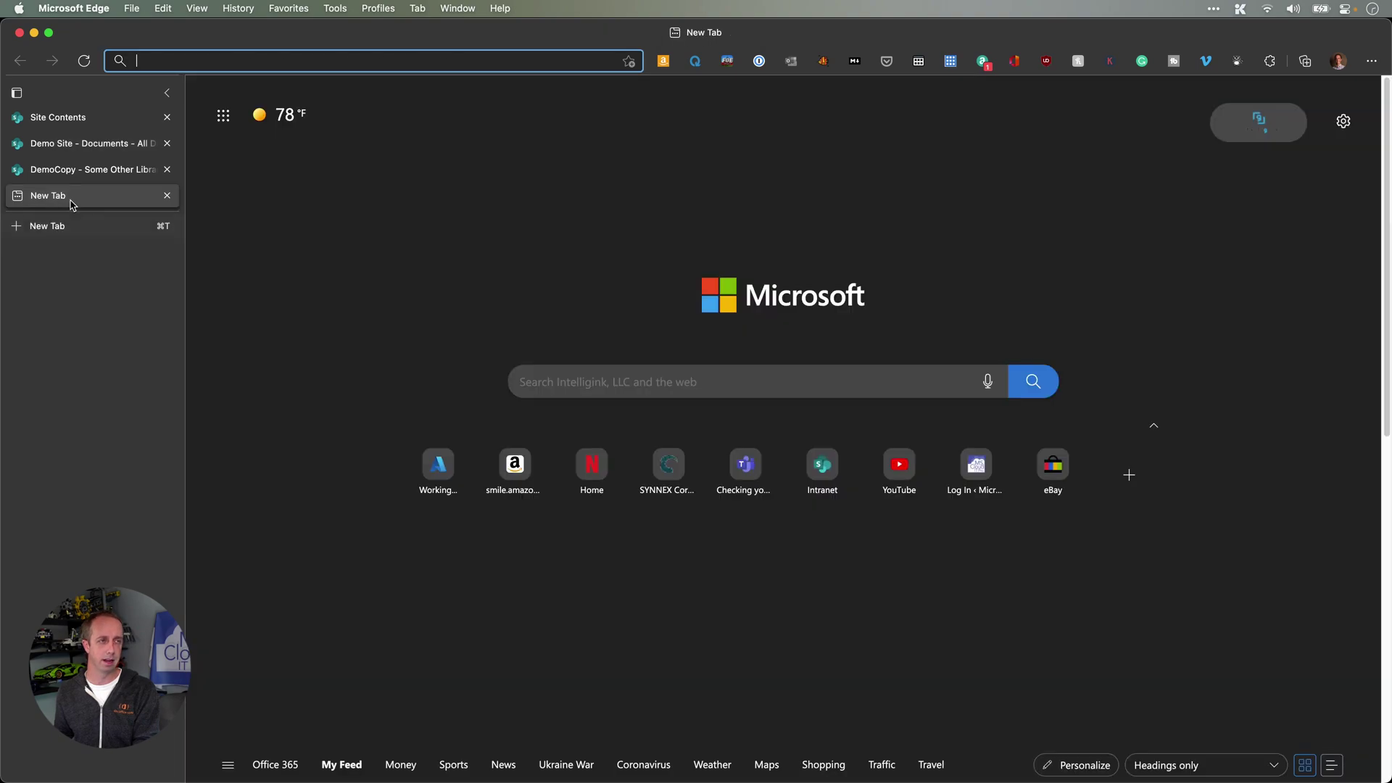
{"action": "left_click", "coordinate": [290, 61]}
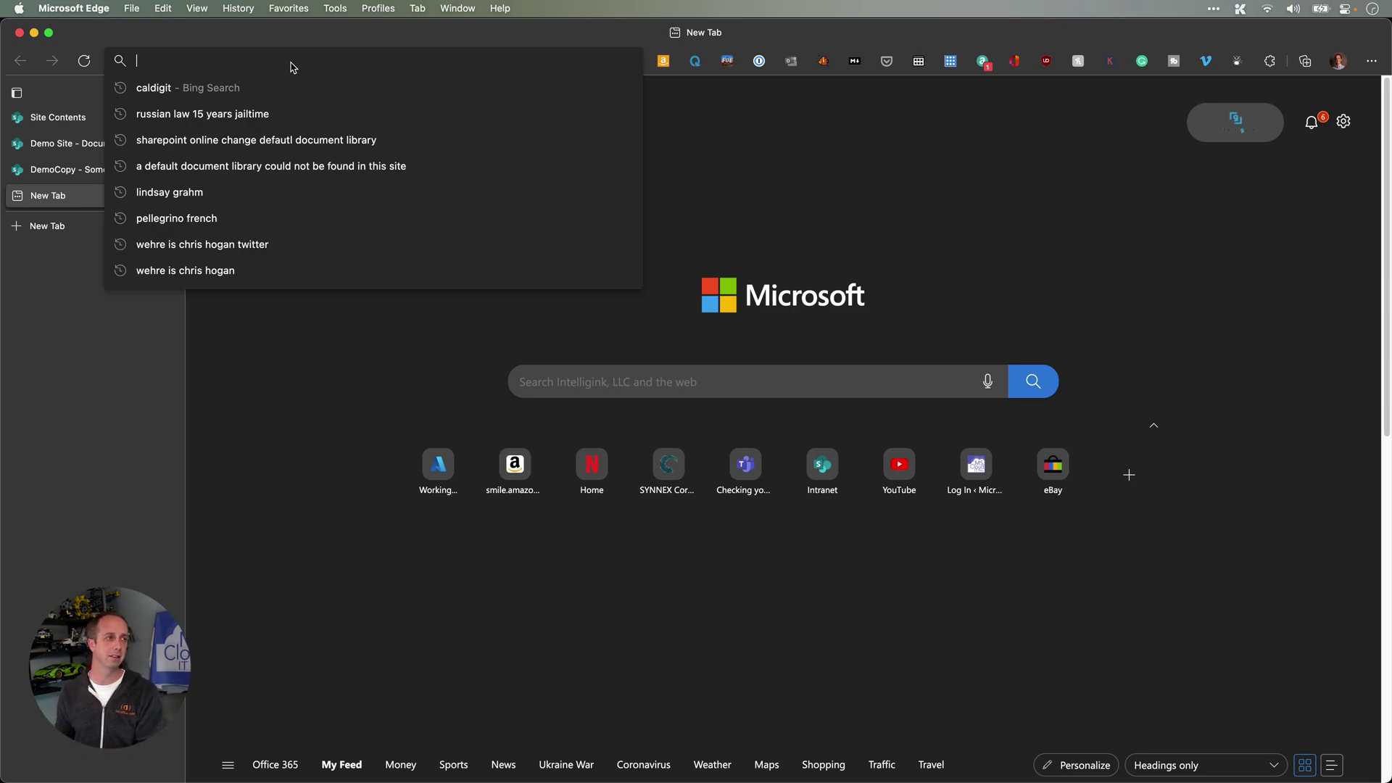
{"action": "type", "text": "lligink.sharepoint.com"}
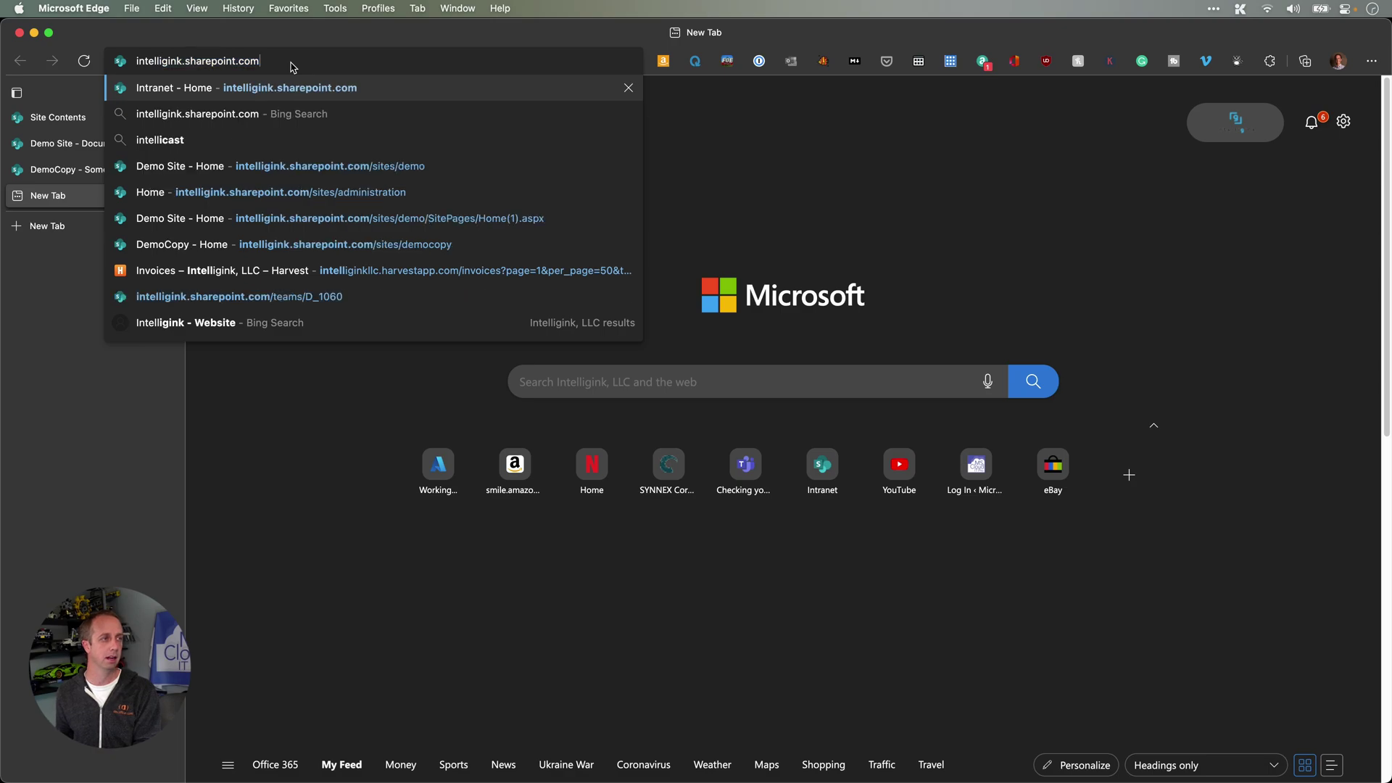
{"action": "type", "text": "/s"}
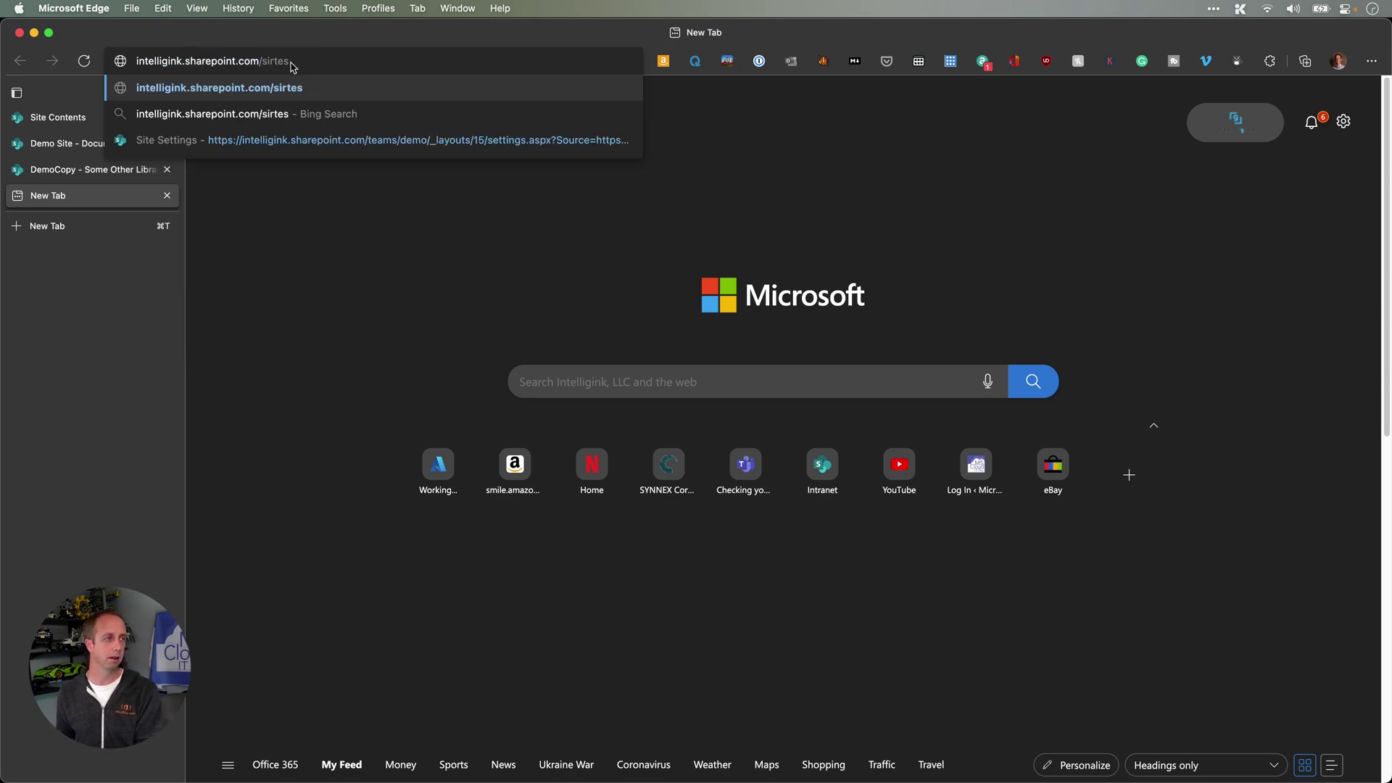
{"action": "key", "text": "BackSpace"}
{"action": "type", "text": "team"}
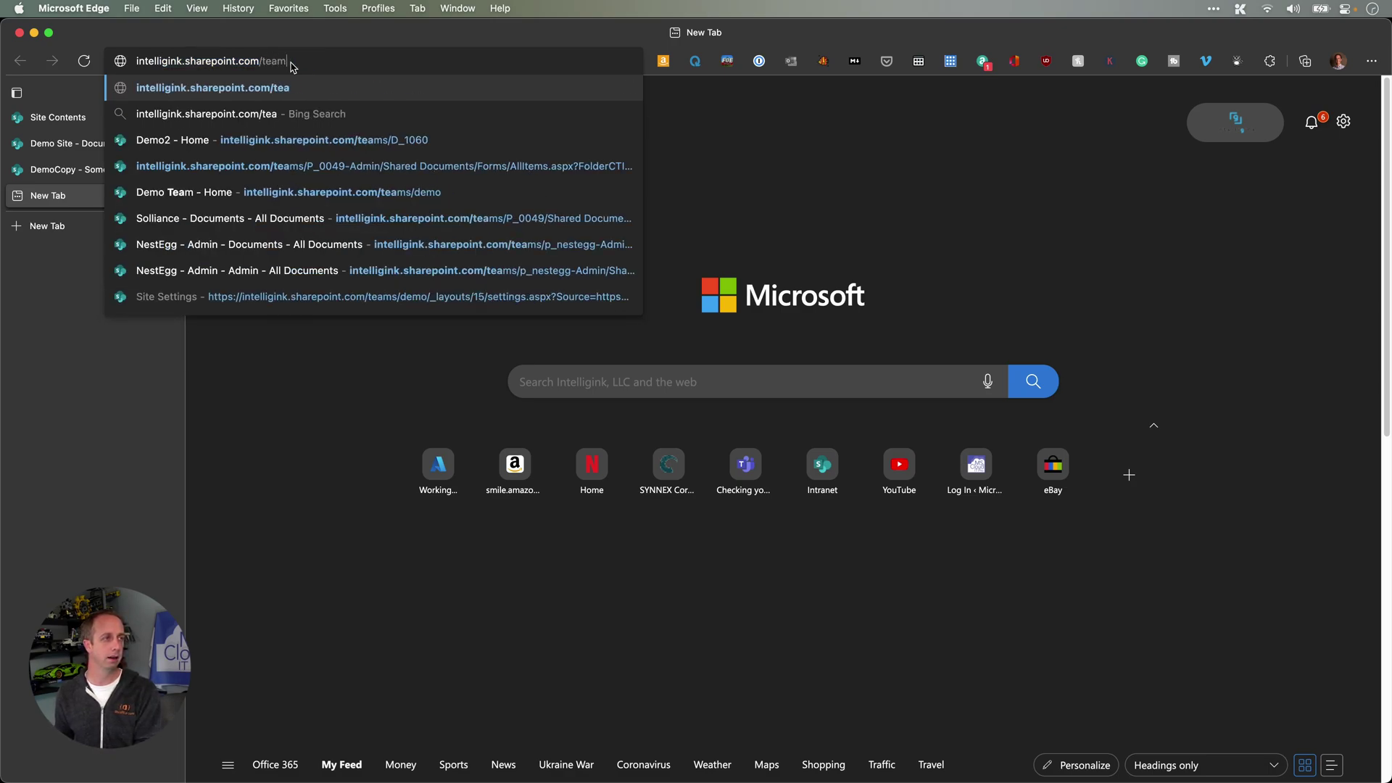
{"action": "type", "text": "s/de"}
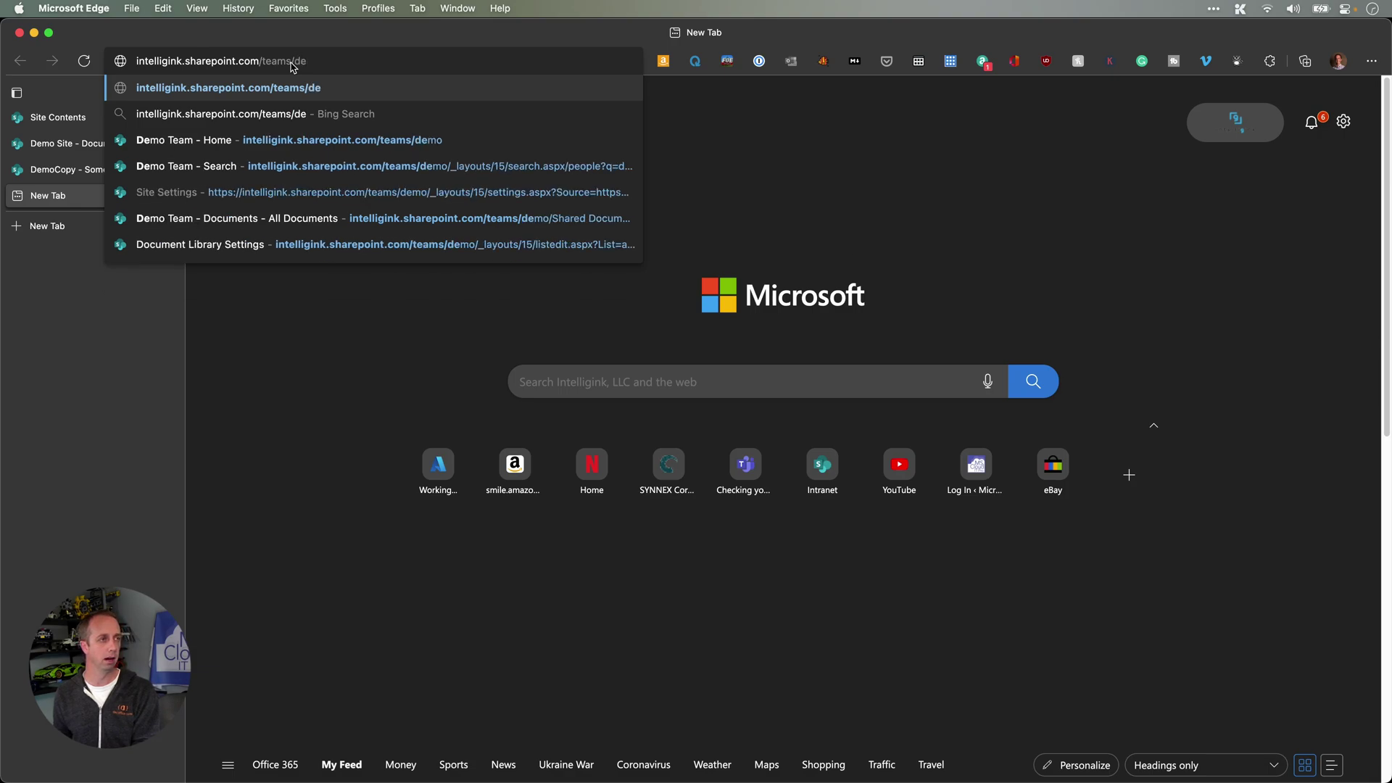
{"action": "type", "text": "mo"}
{"action": "key", "text": "Return"}
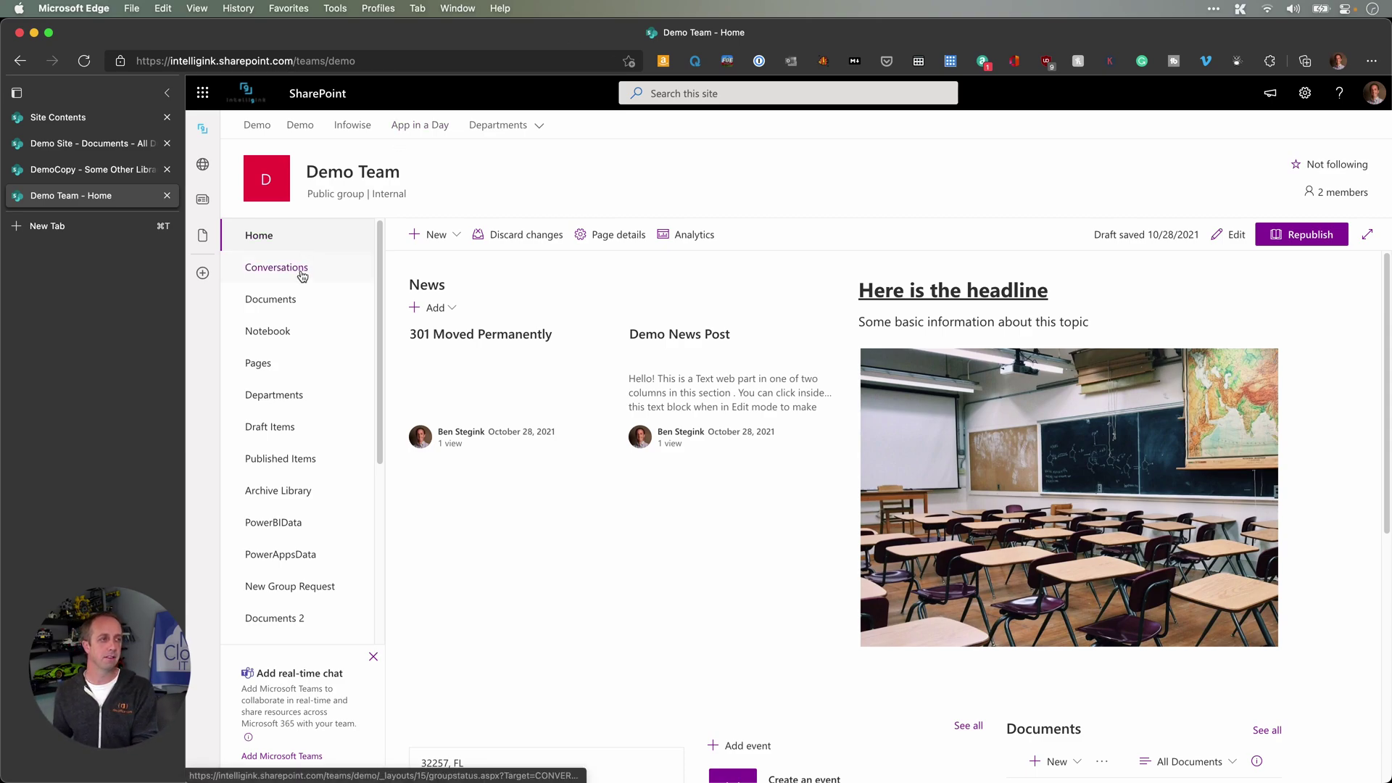
- Go through Demo Team's Documents library and its Library settings to Site Contents
{"action": "left_click", "coordinate": [284, 302]}
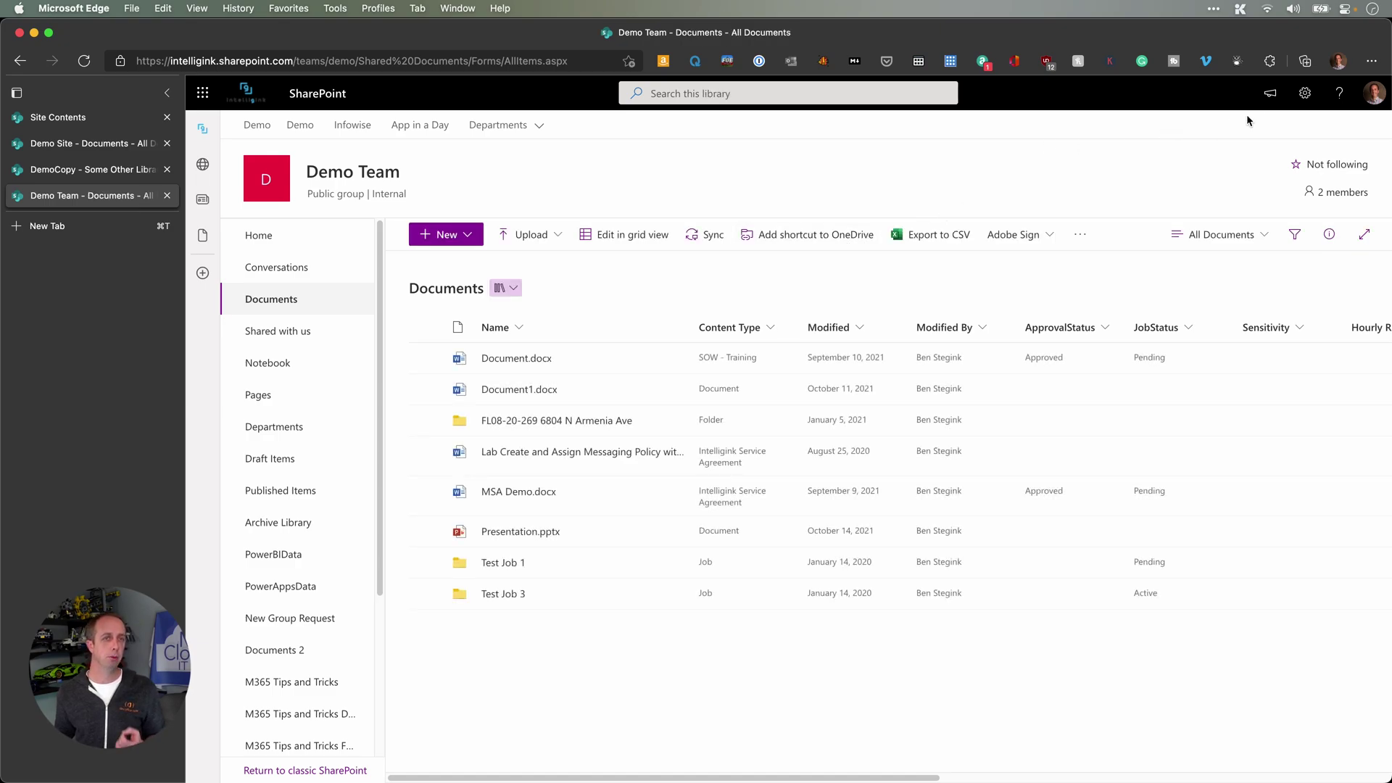
{"action": "left_click", "coordinate": [1305, 93]}
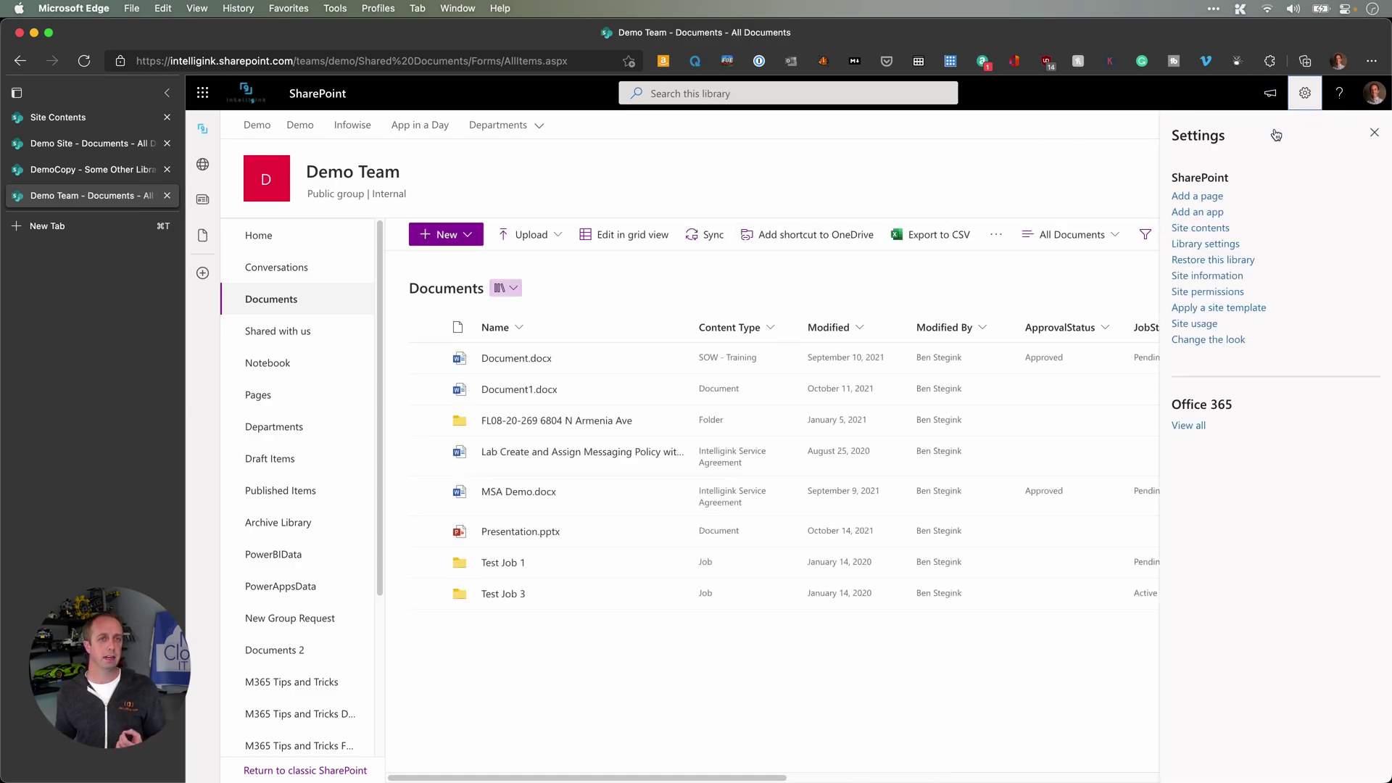
{"action": "left_click", "coordinate": [1236, 248]}
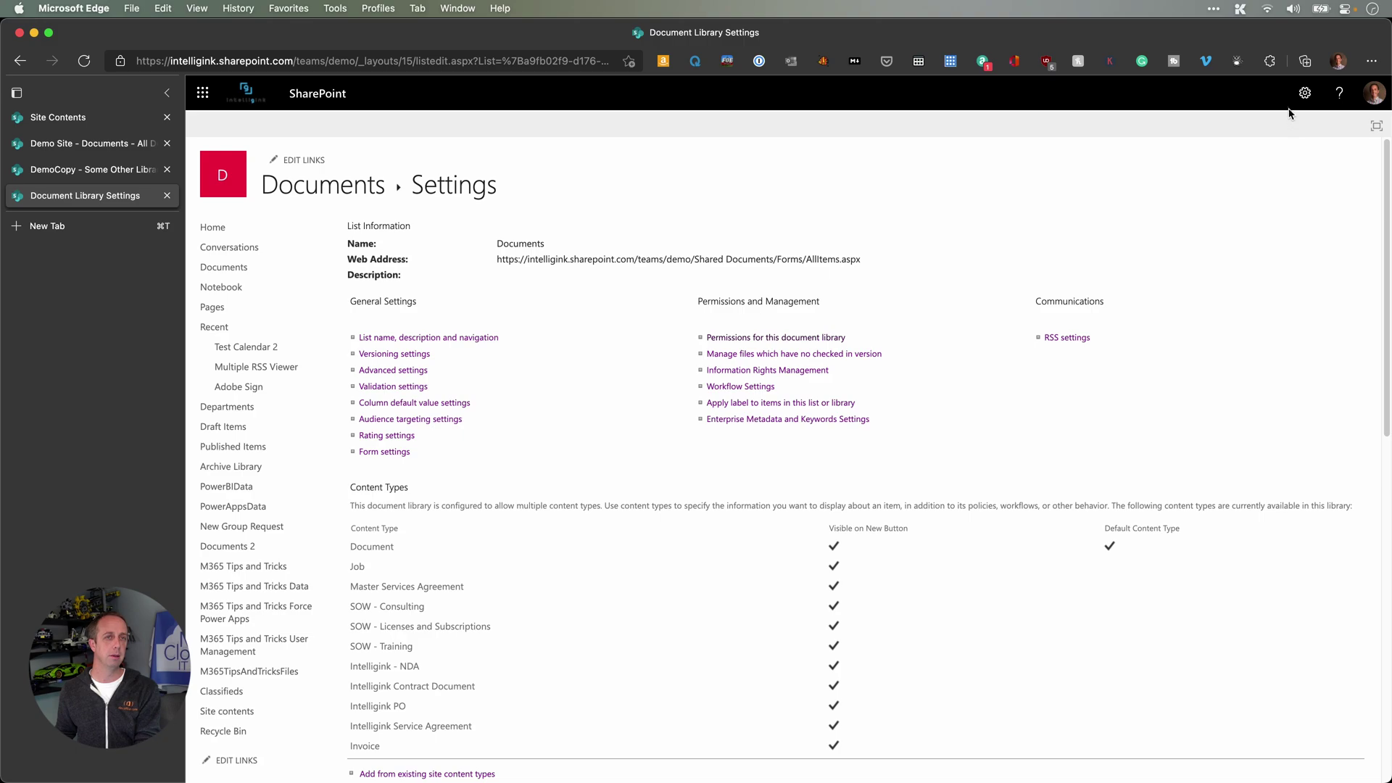
{"action": "left_click", "coordinate": [1305, 93]}
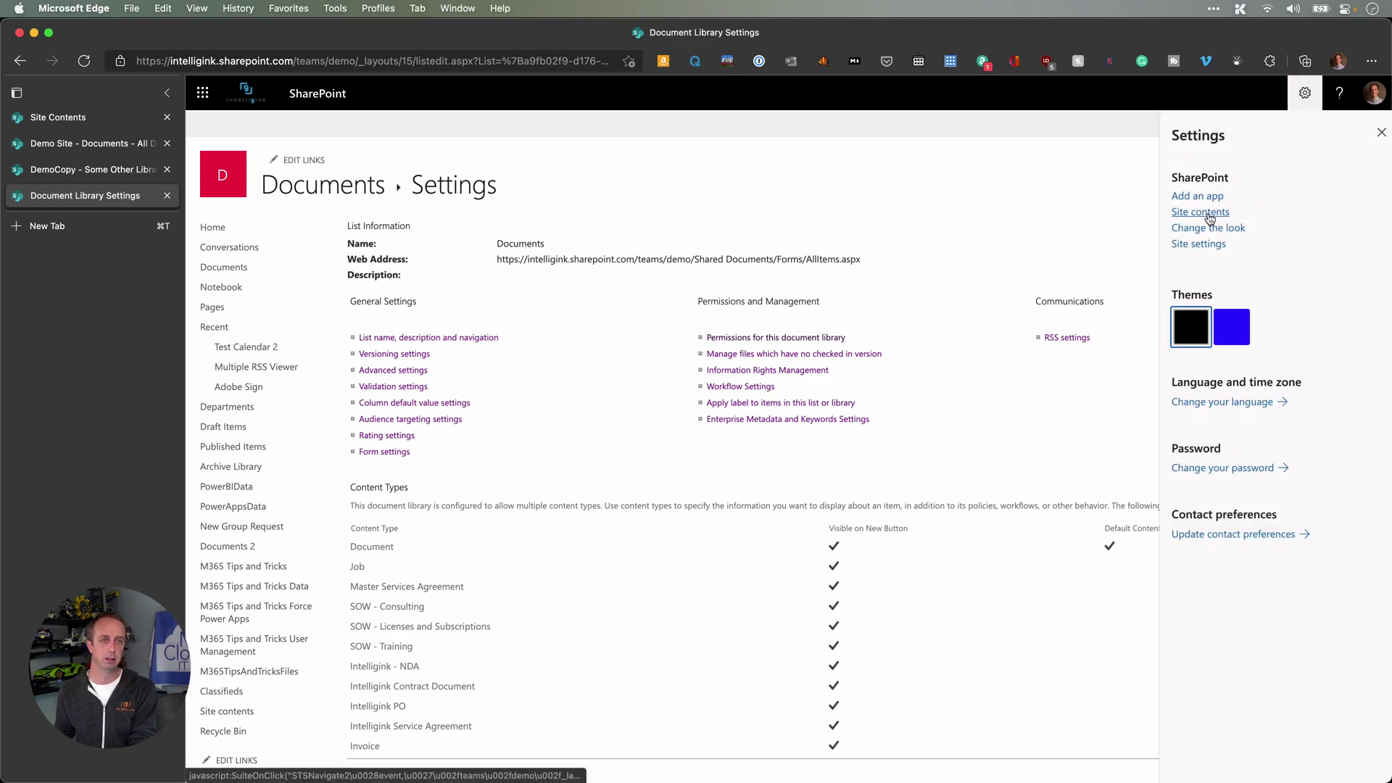
{"action": "left_click", "coordinate": [1200, 211]}
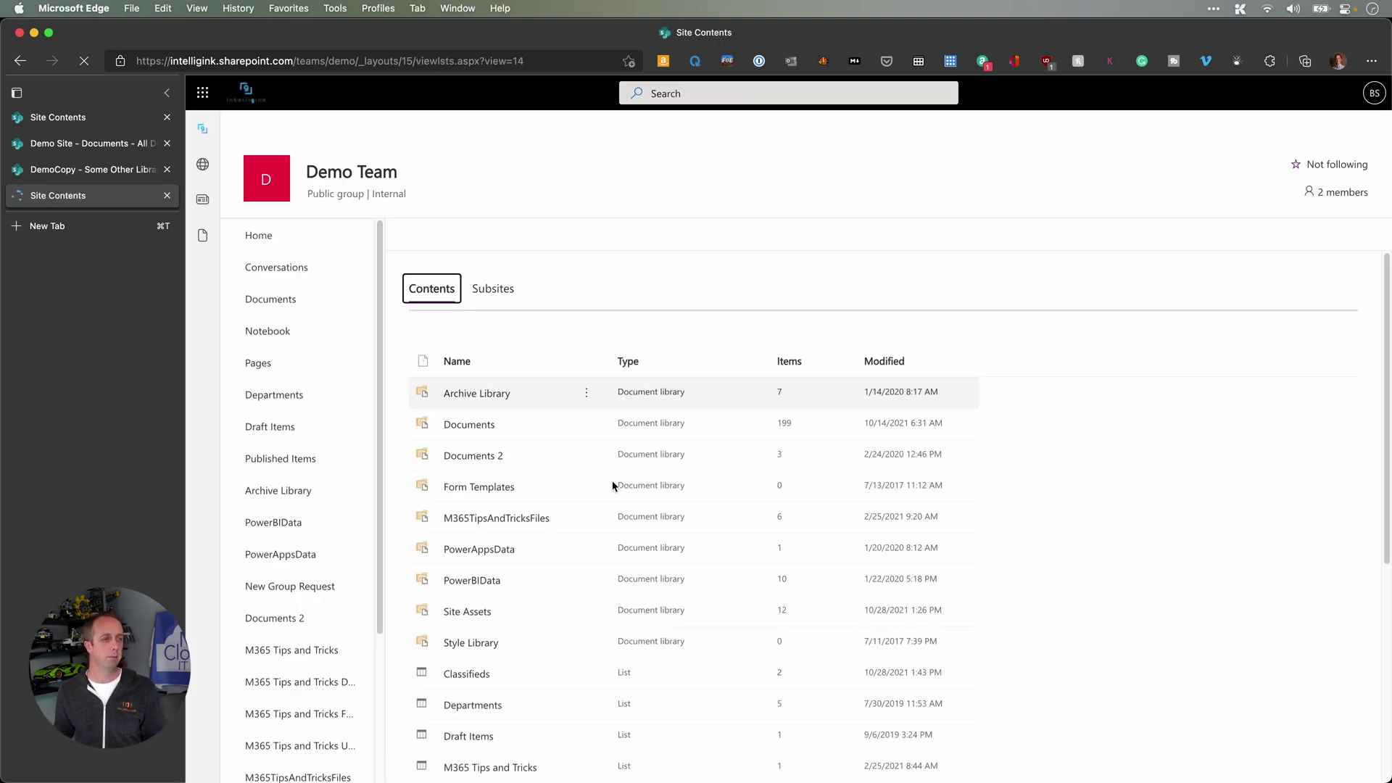
- Open the Documents 2 library on Demo Team and go to its Library settings page
{"action": "left_click", "coordinate": [483, 465]}
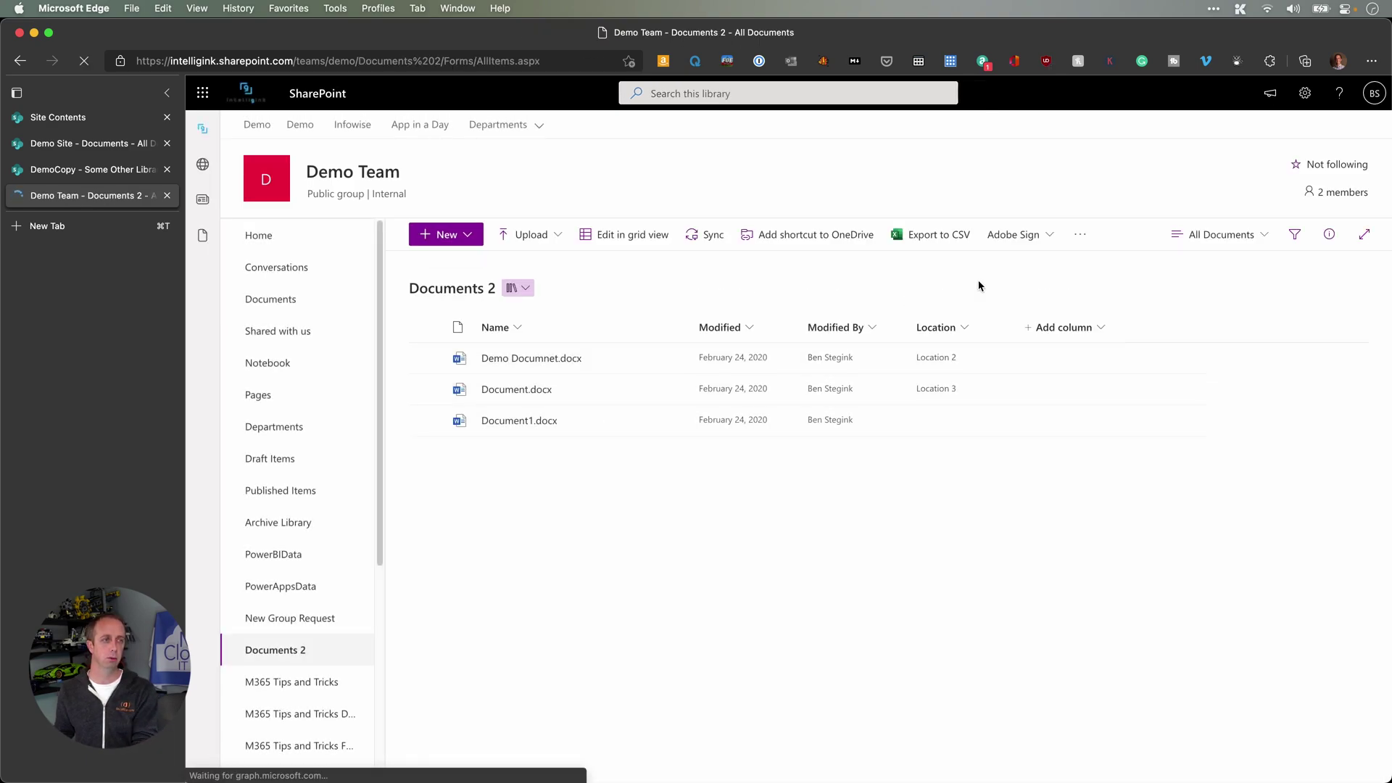
{"action": "left_click", "coordinate": [1303, 100]}
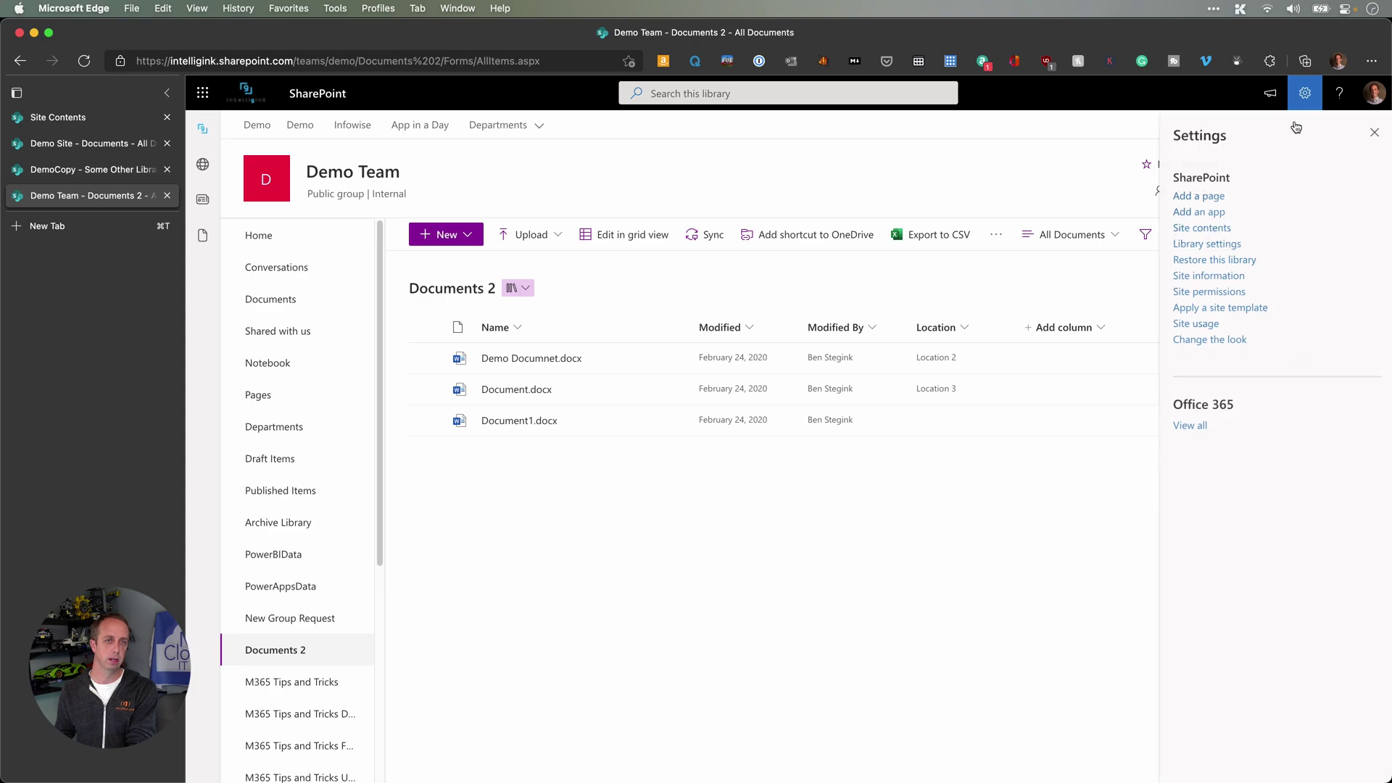
{"action": "left_click", "coordinate": [1198, 251]}
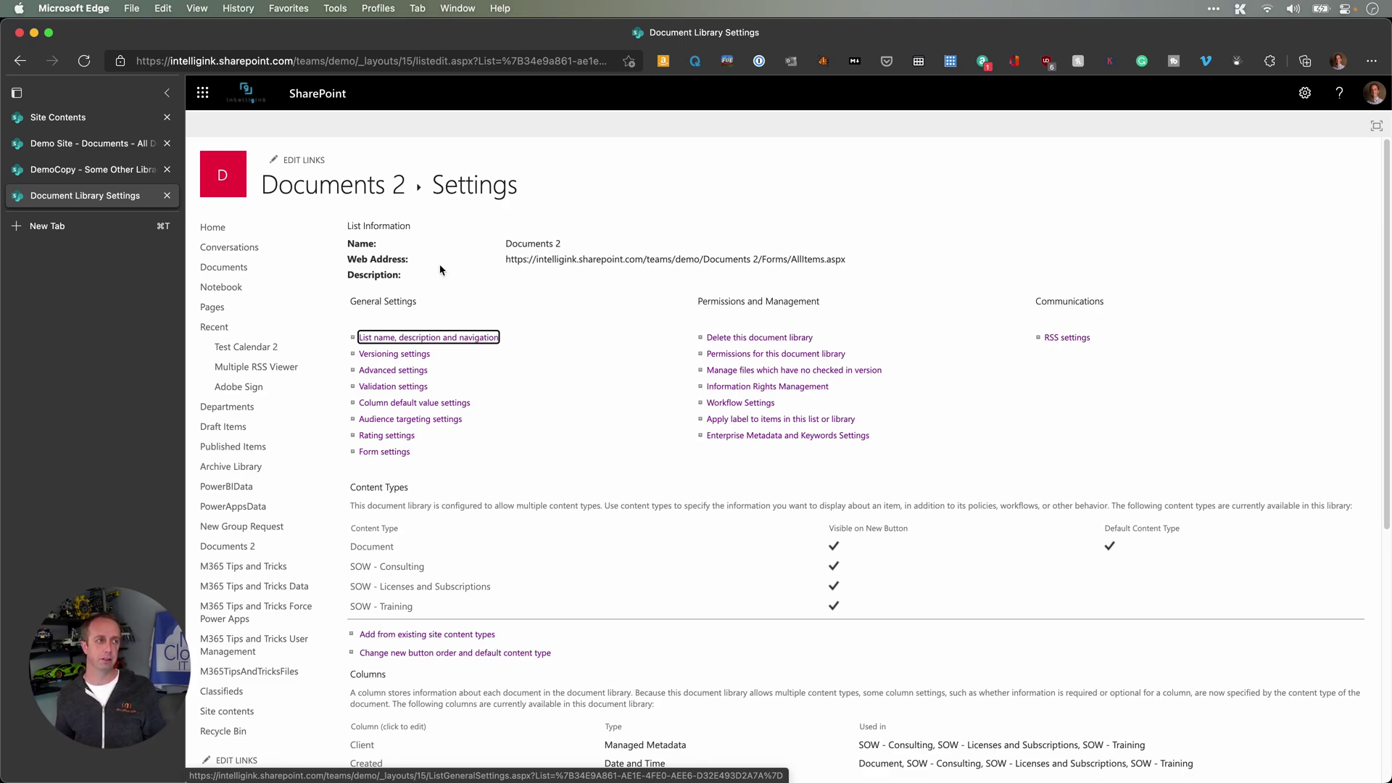
- Return to the Demo Site - Documents tab, where the Copy 2 items dialog targets New Library
{"action": "left_click", "coordinate": [68, 148]}
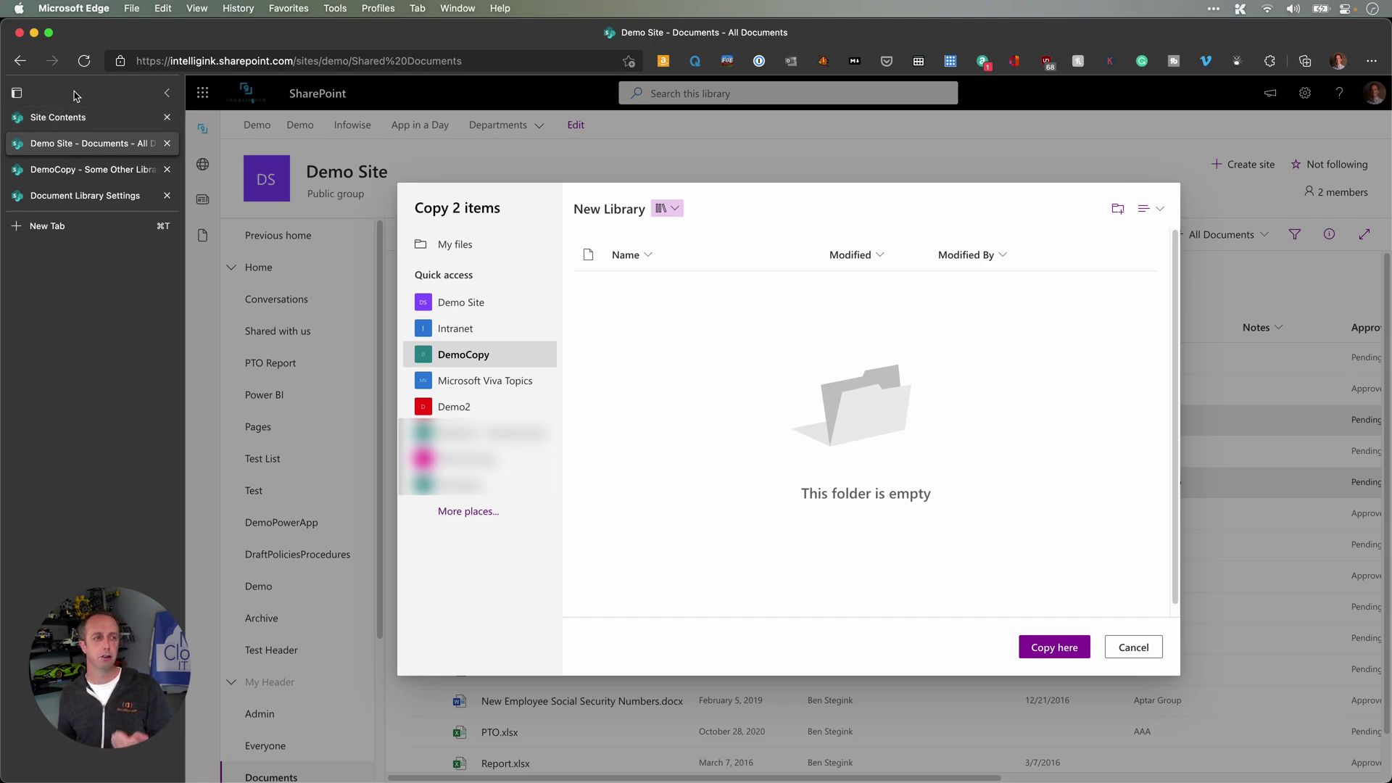
- Cancel the Copy 2 items dialog and list Demo Site's document libraries from the Documents switcher
{"action": "left_click", "coordinate": [665, 208]}
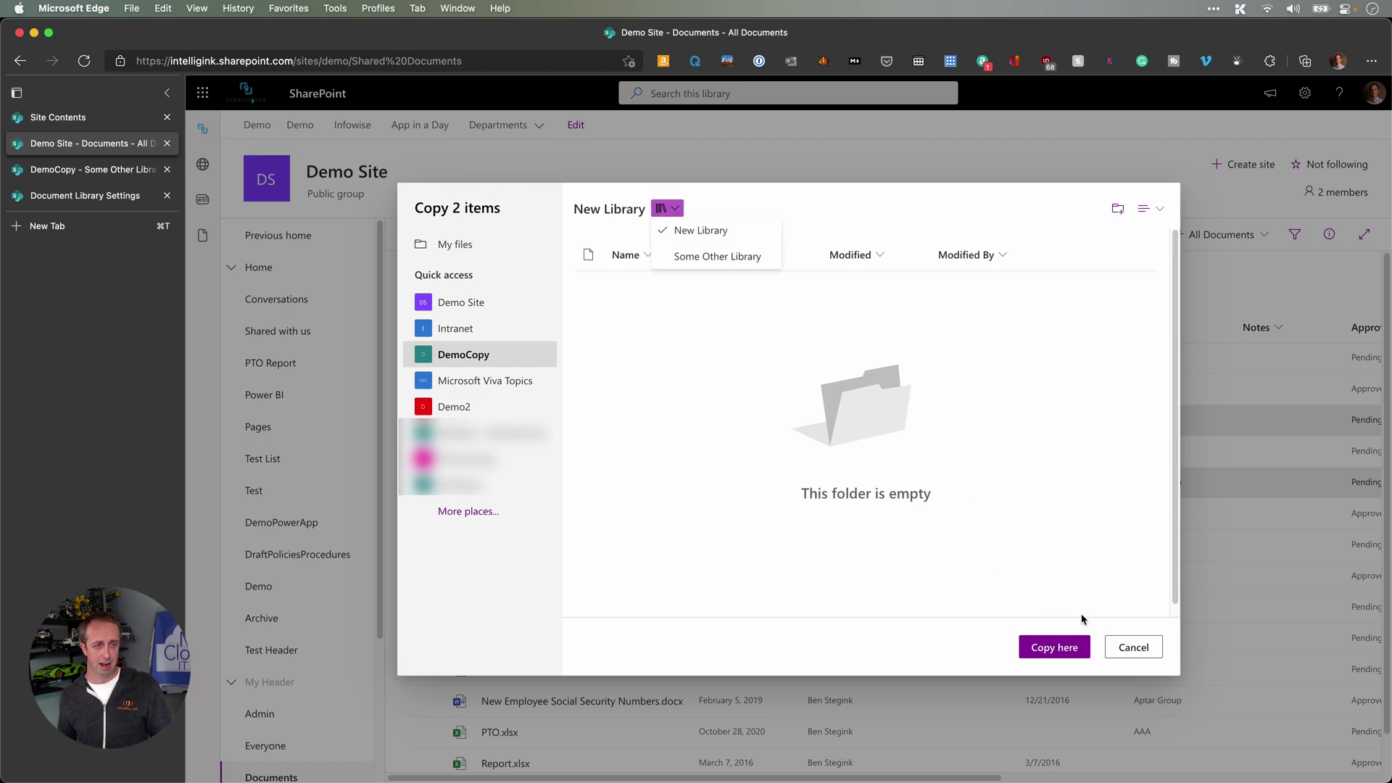
{"action": "left_click", "coordinate": [1111, 647]}
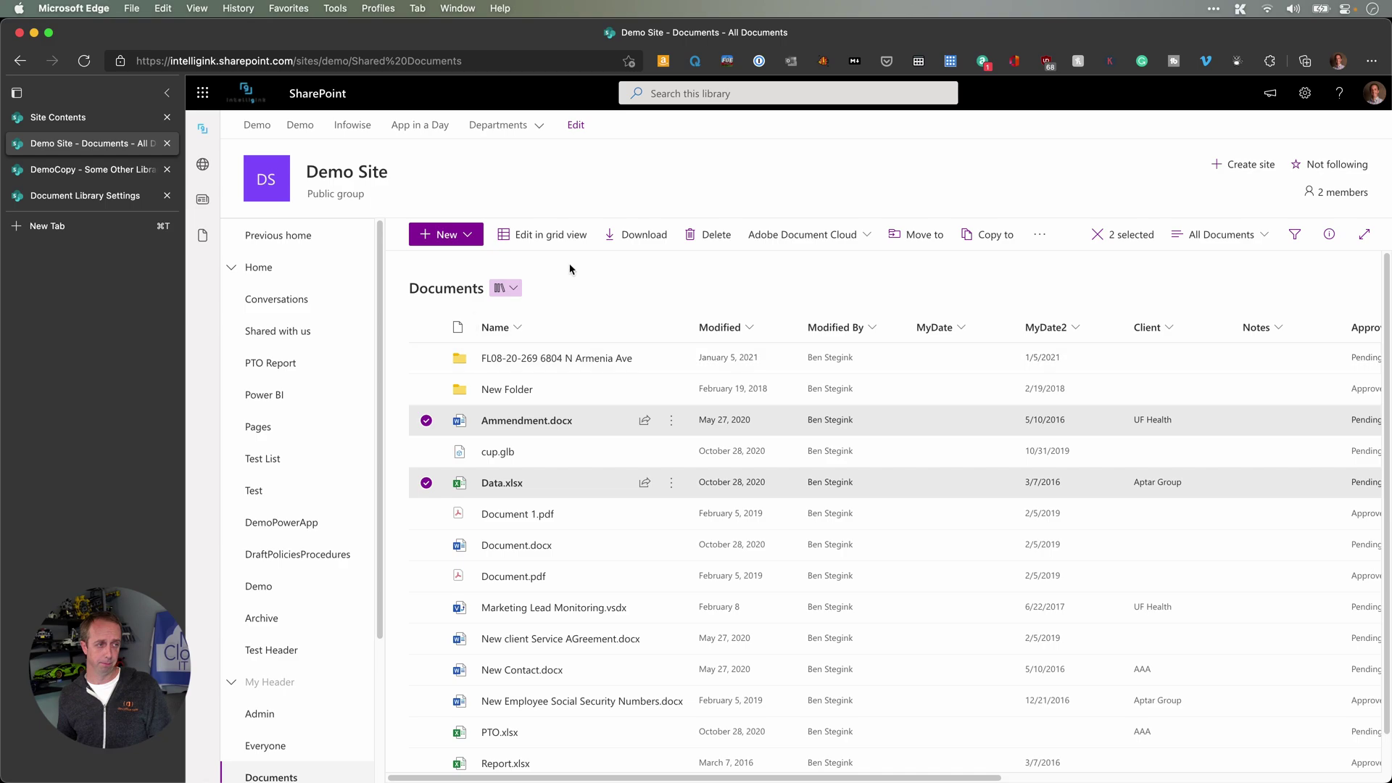
{"action": "left_click", "coordinate": [512, 289]}
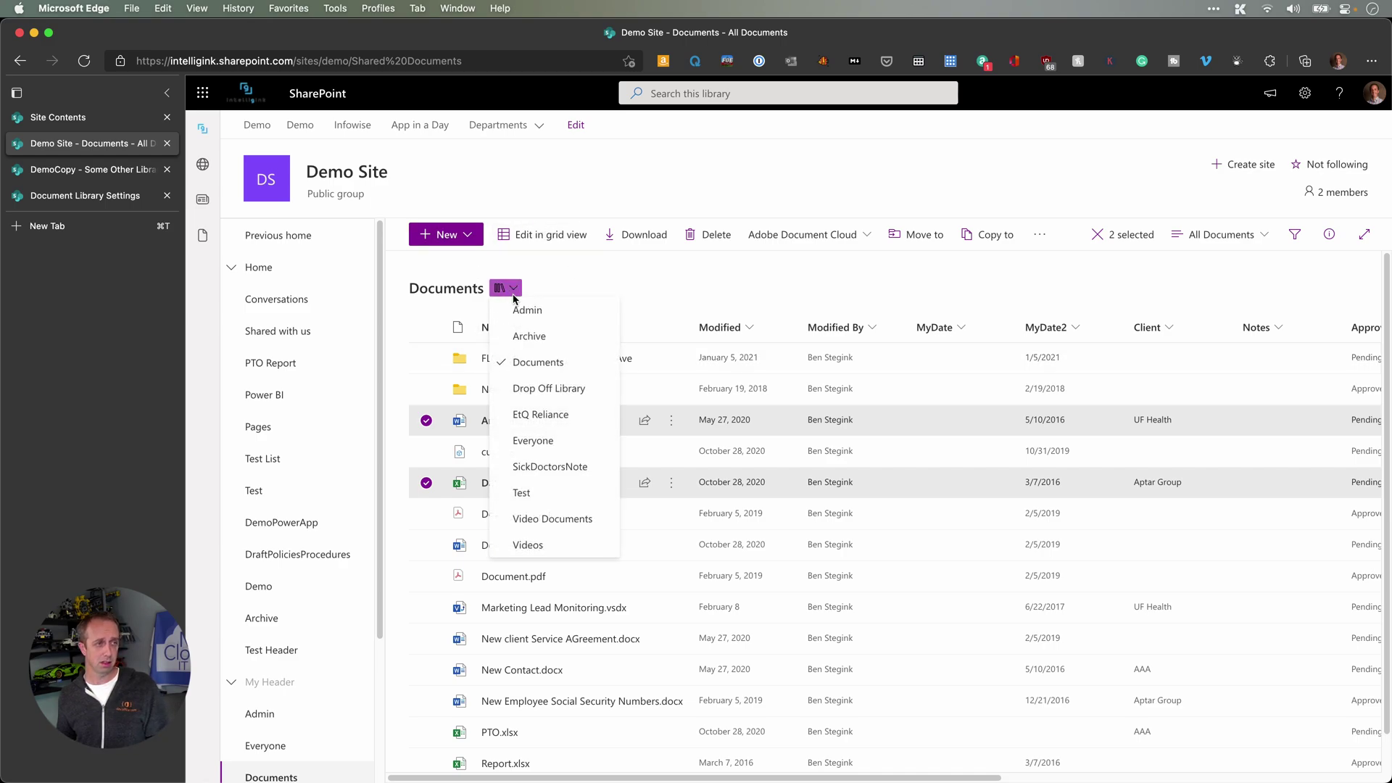